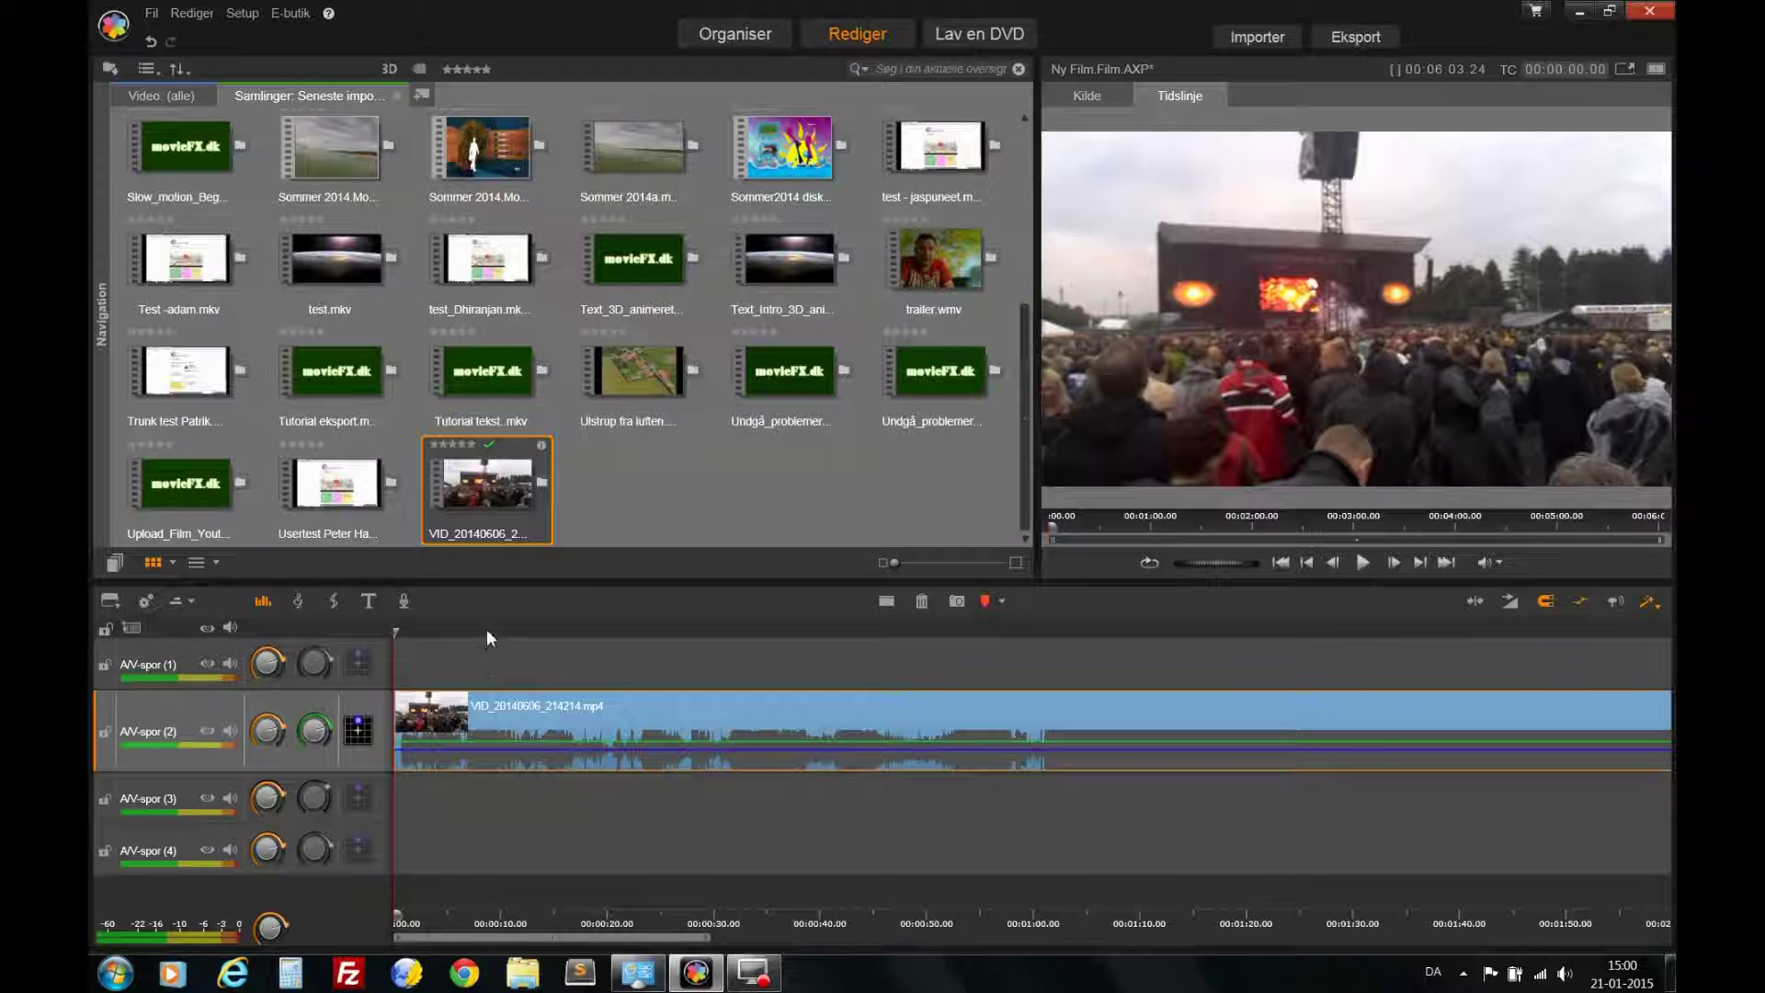
- Hide the audio mixer and set the track size of A/V-spor (2) to Meget stor
{"action": "left_click", "coordinate": [262, 600]}
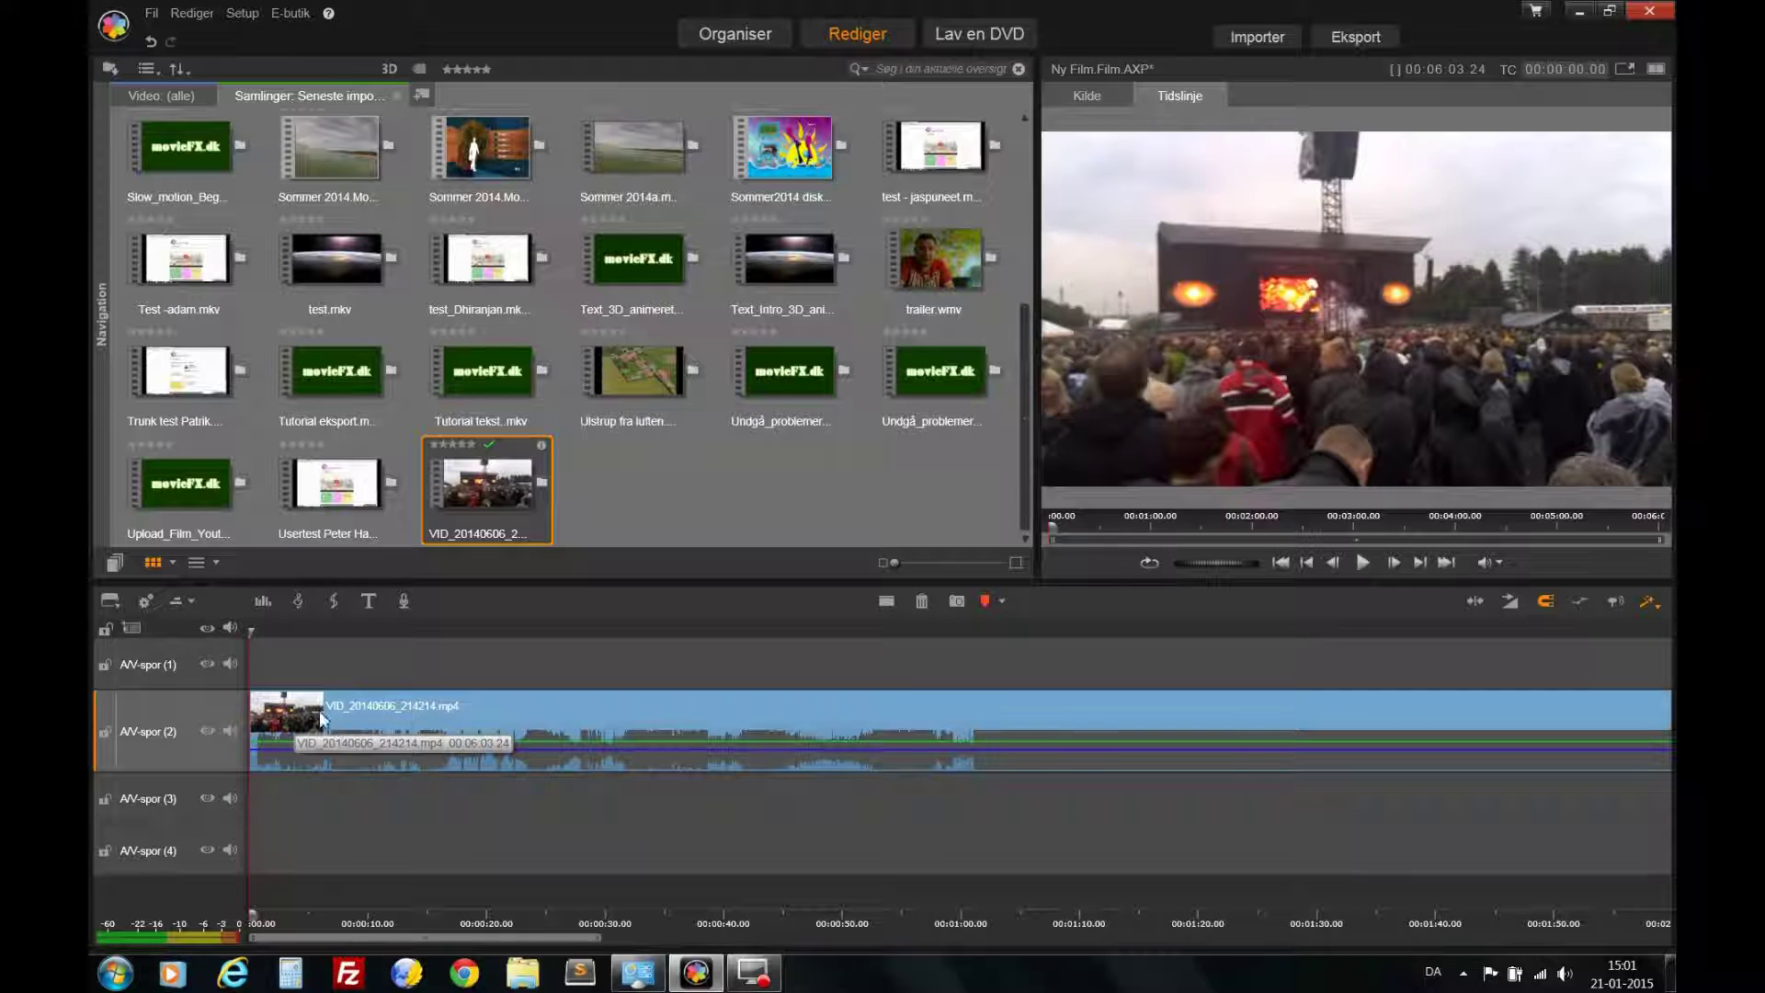
{"action": "right_click", "coordinate": [184, 715]}
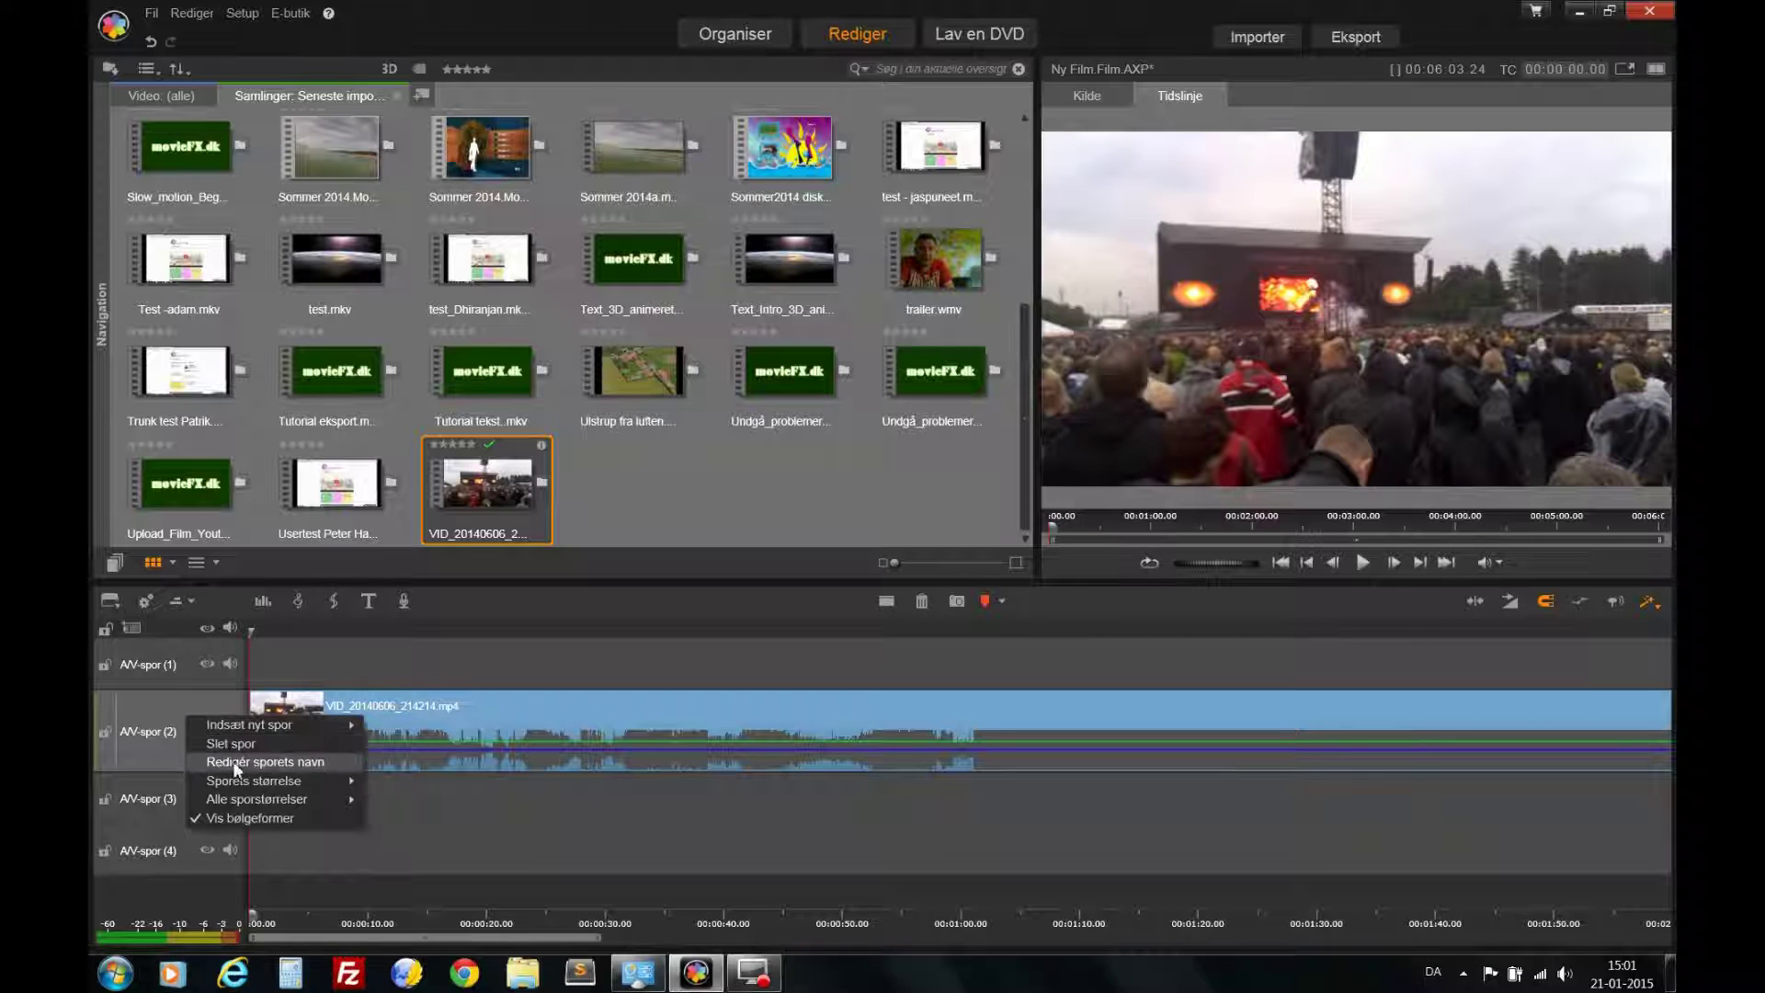
{"action": "mouse_move", "coordinate": [257, 788]}
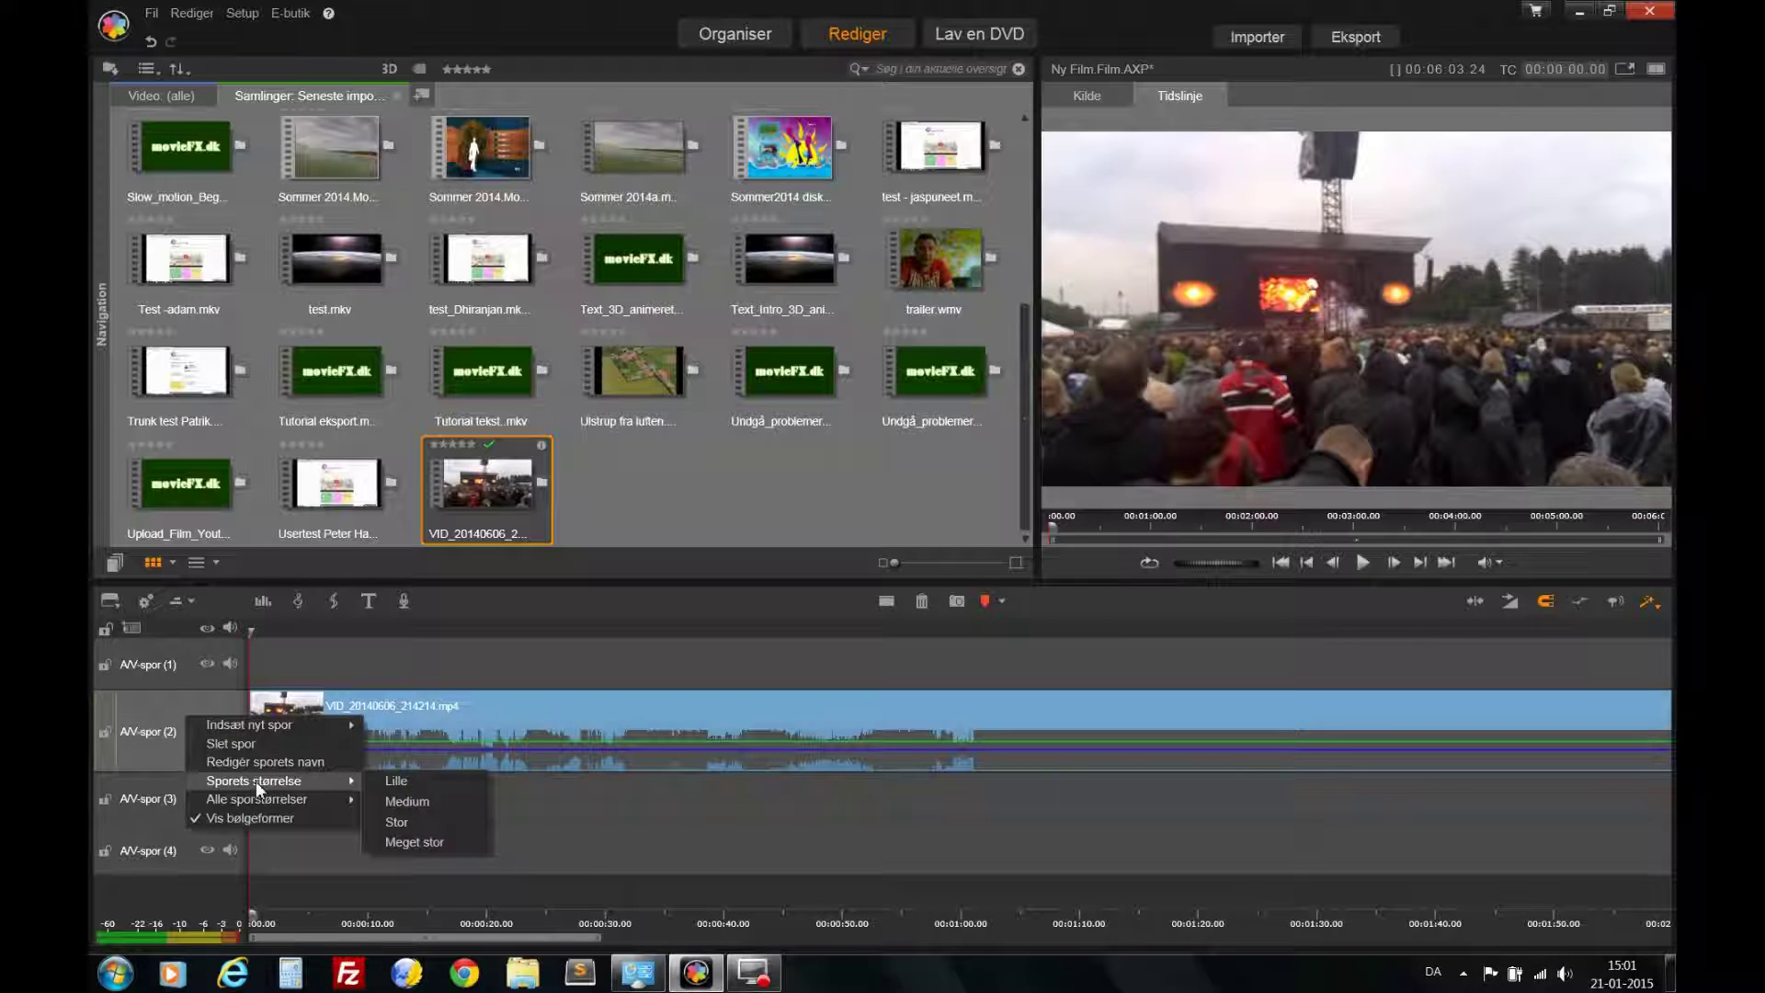
{"action": "left_click", "coordinate": [402, 848]}
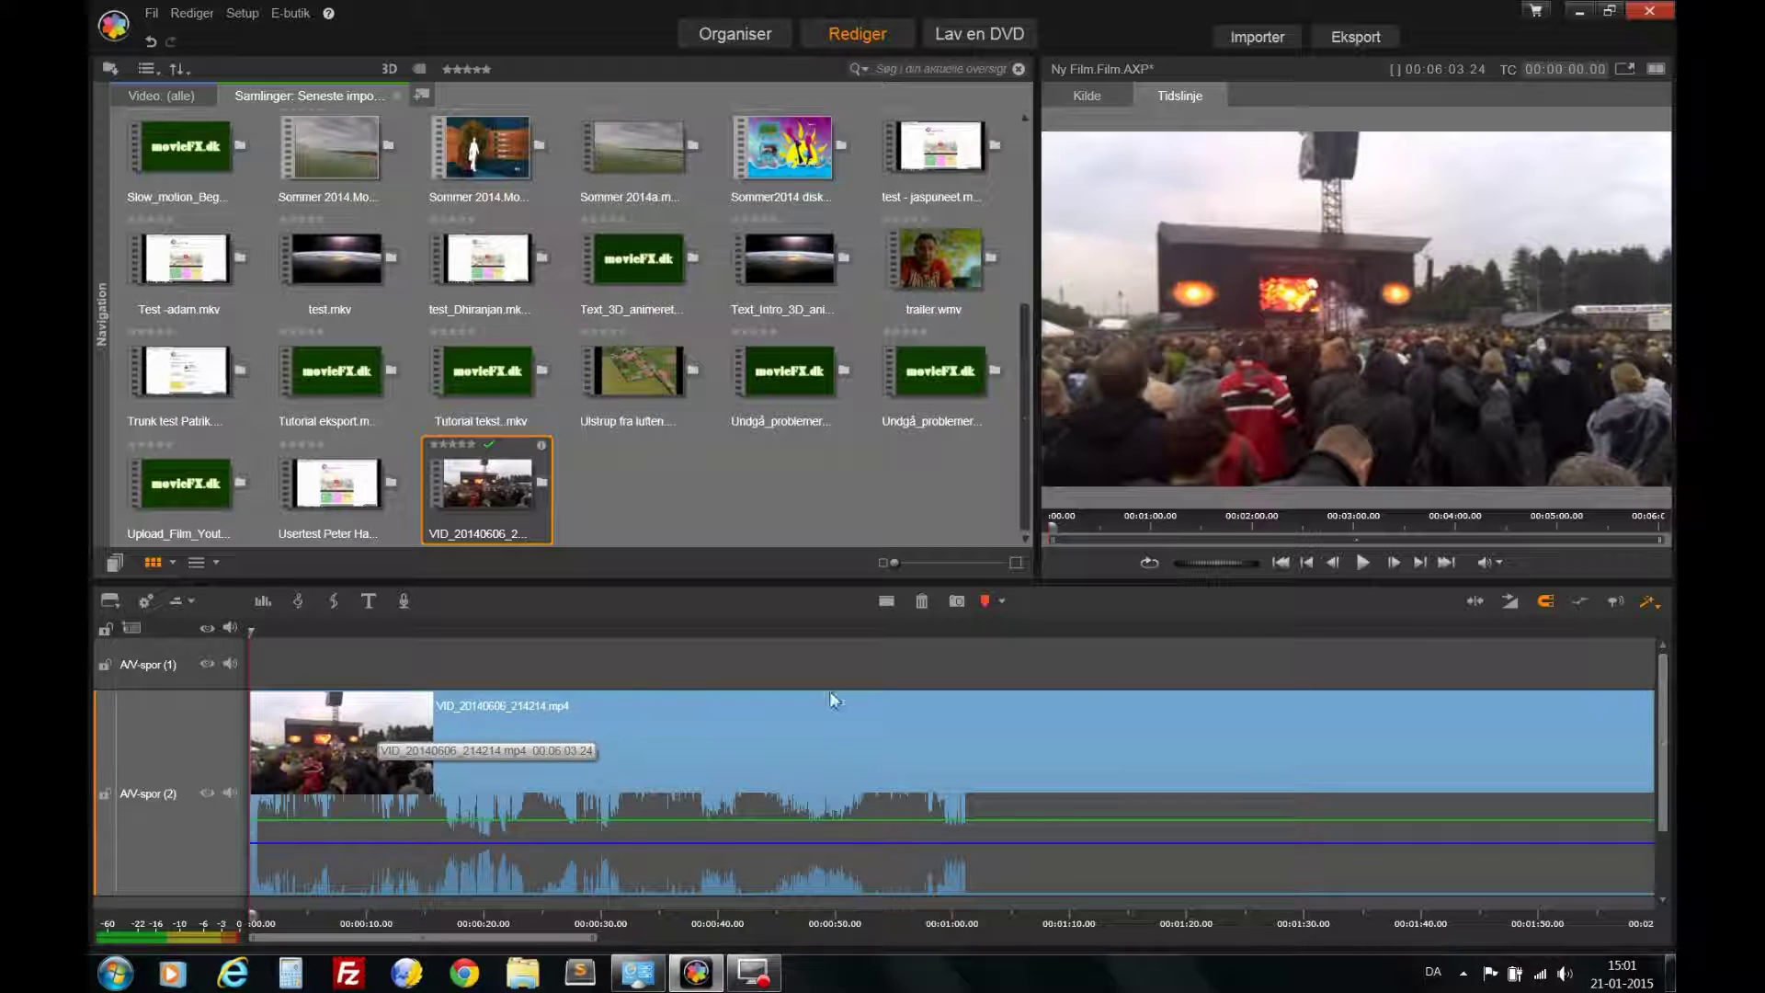
{"action": "left_click_drag", "start_coordinate": [1666, 666], "coordinate": [1668, 687]}
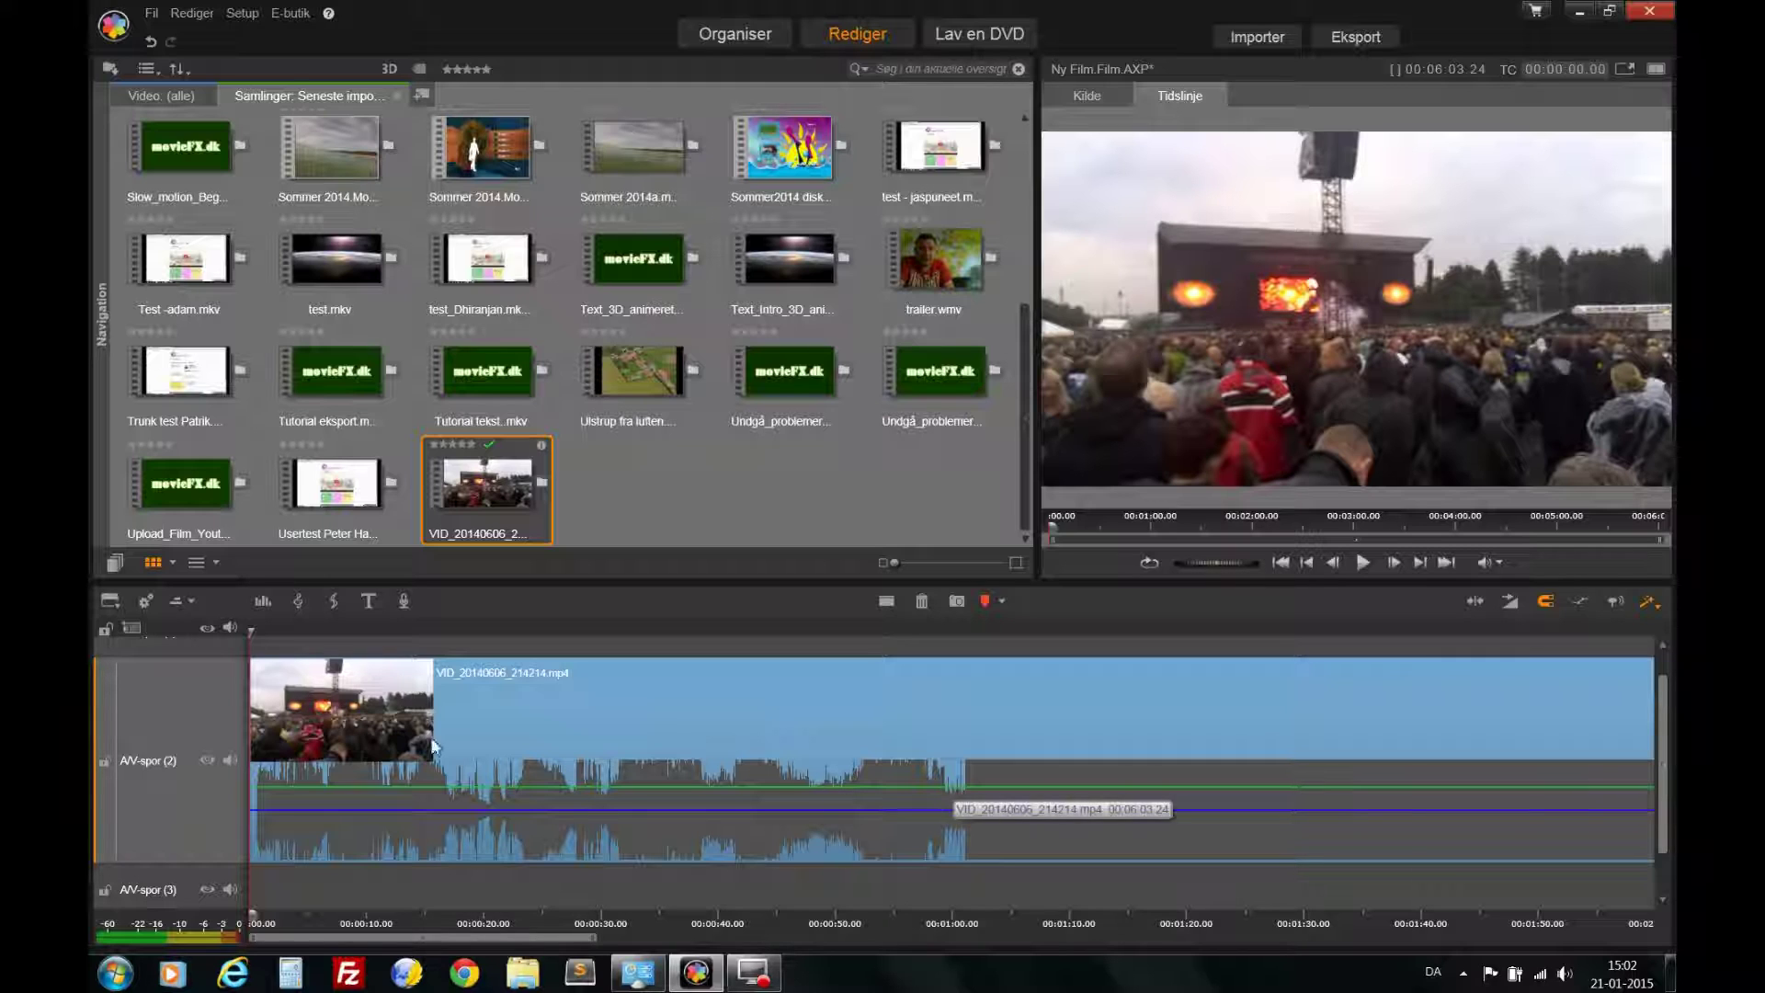
- Show the audio mixer and play the first seconds of the timeline to check the track's sound
{"action": "left_click", "coordinate": [264, 601]}
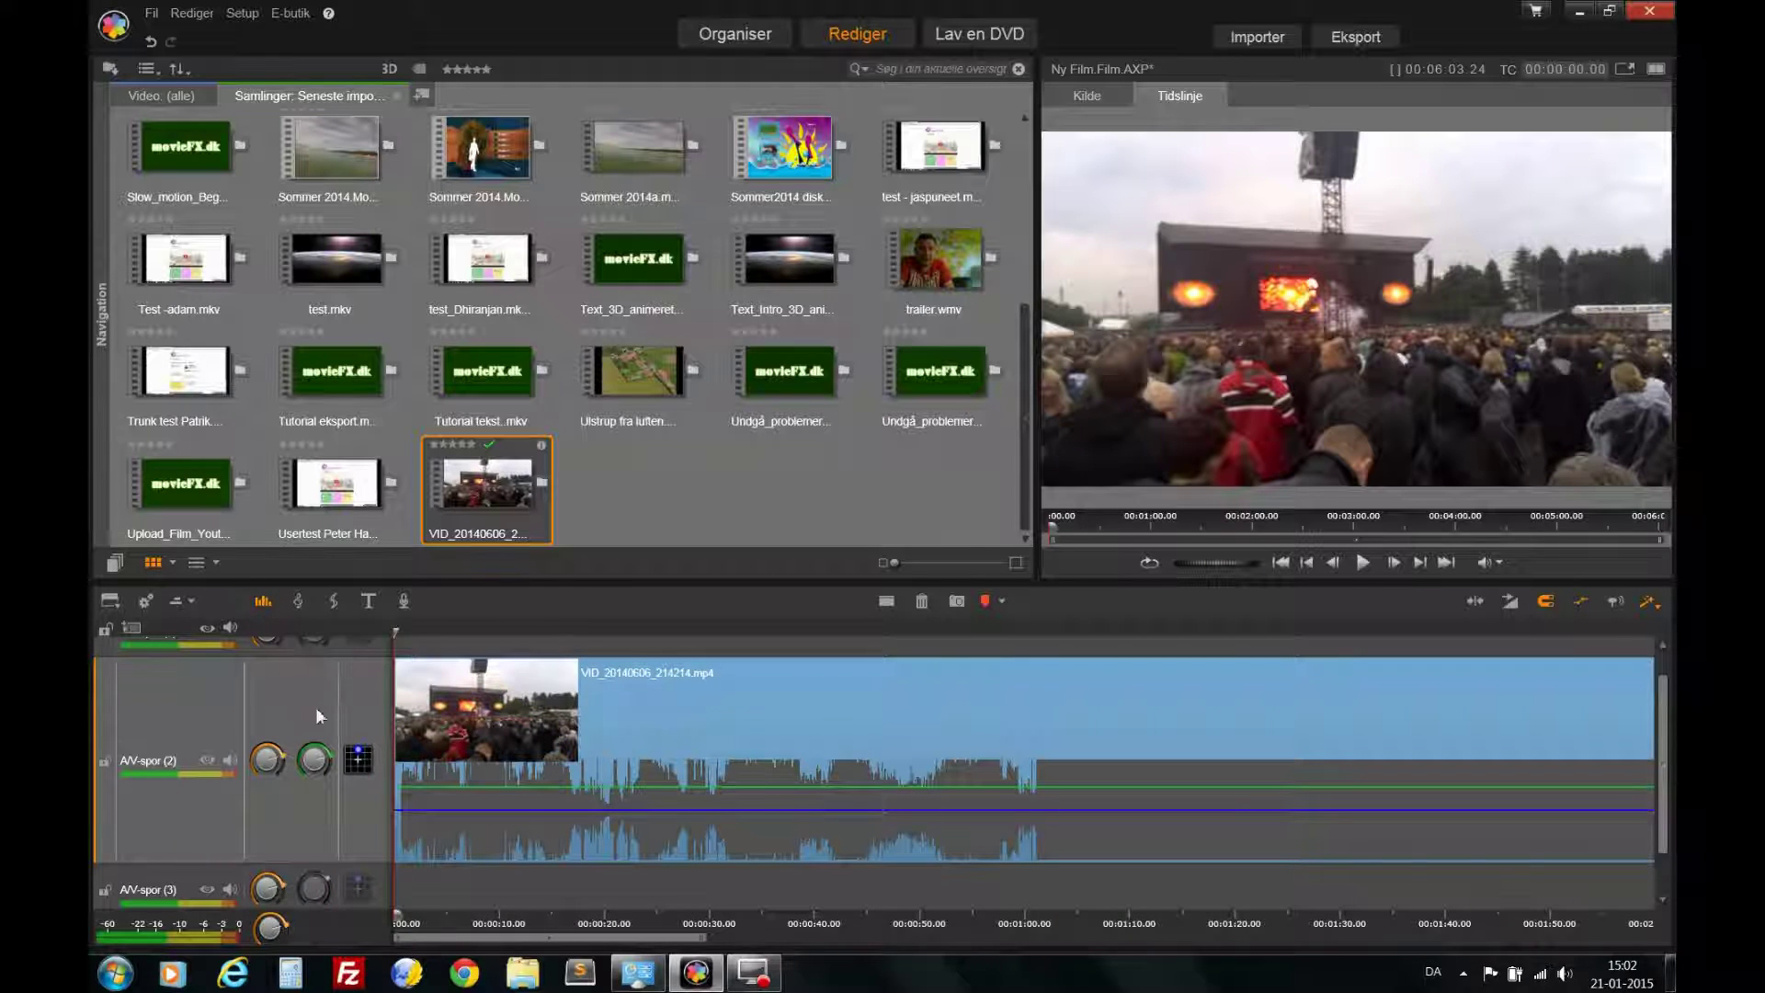
{"action": "mouse_move", "coordinate": [268, 758]}
{"action": "left_click", "coordinate": [1363, 562]}
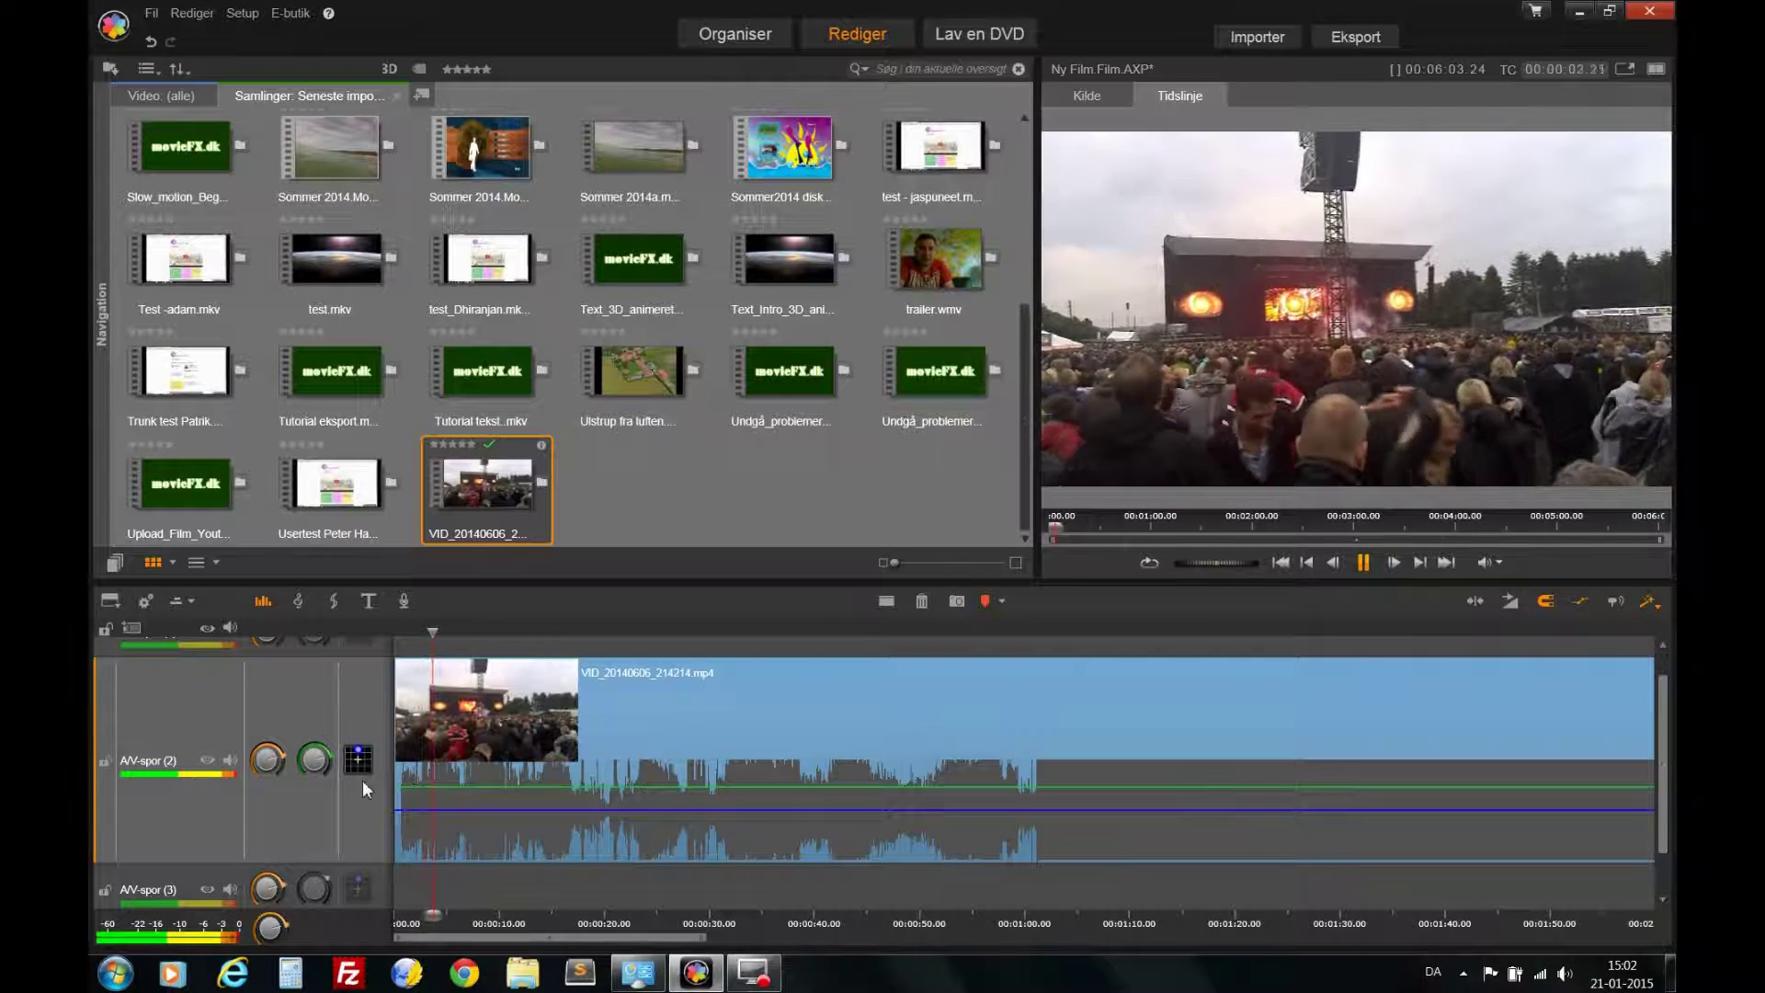
{"action": "left_click", "coordinate": [1364, 564]}
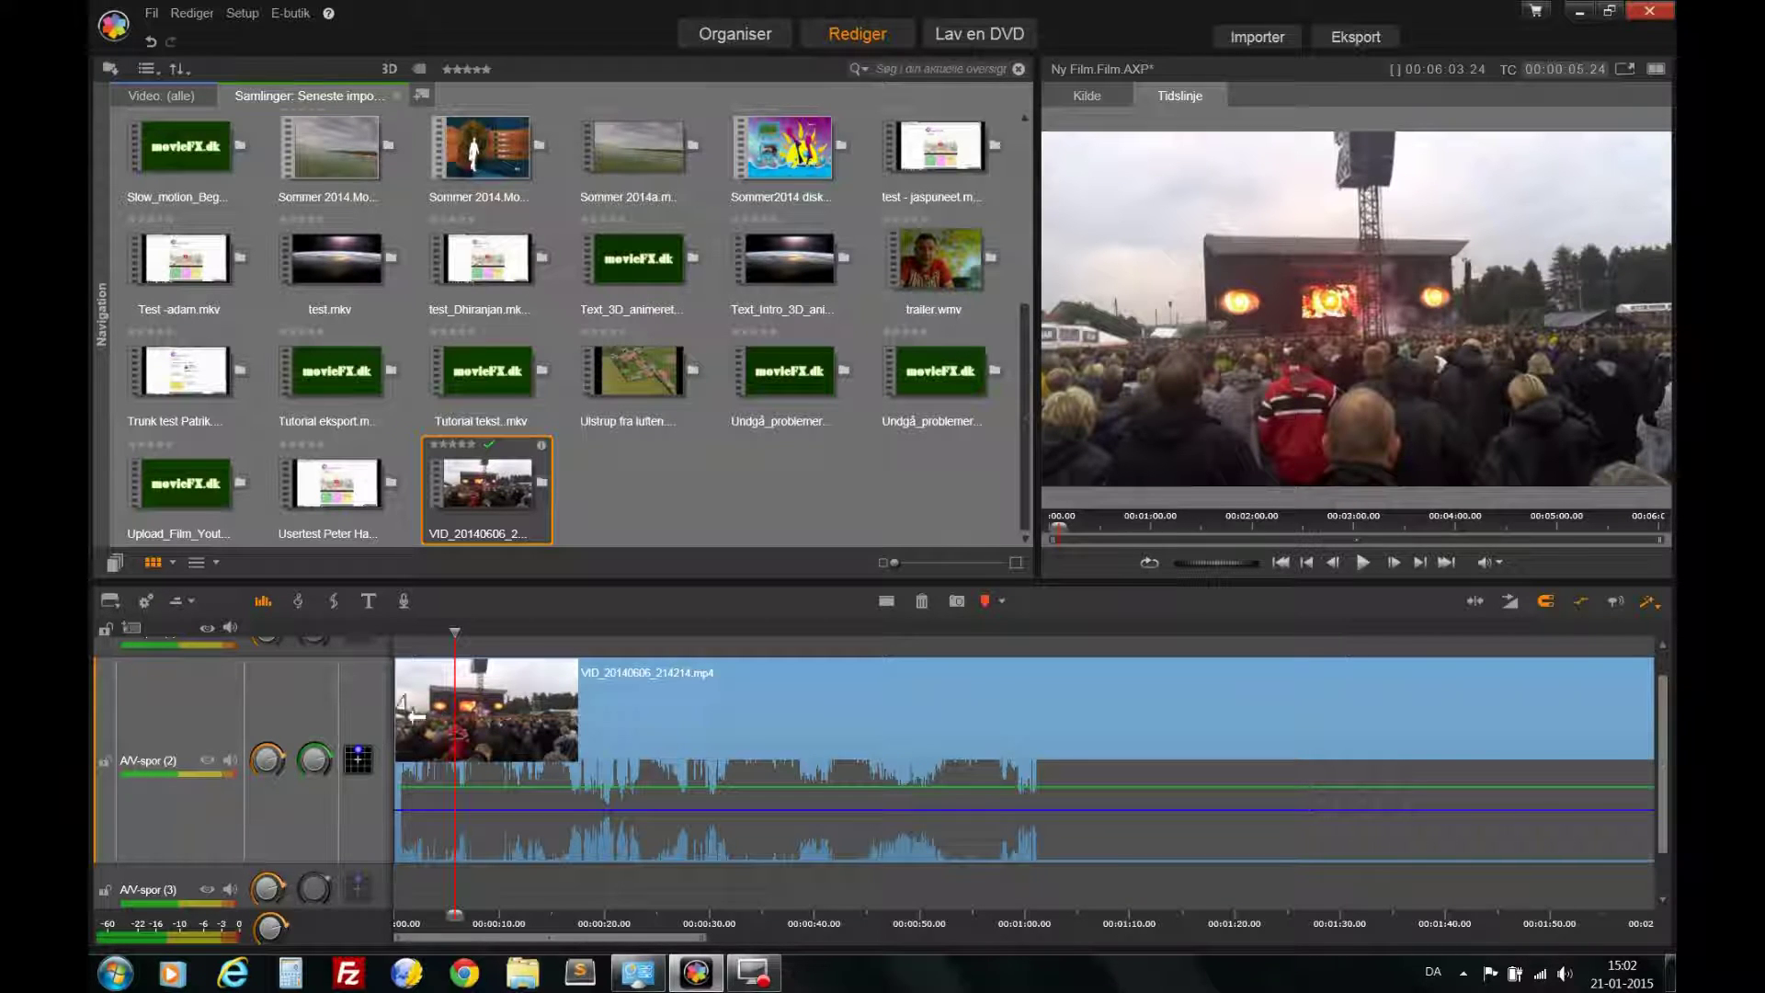
- Adjust the volume level of A/V-spor (2) in the mixer and replay the clip from near its start
{"action": "left_click_drag", "start_coordinate": [276, 760], "coordinate": [268, 756]}
{"action": "left_click_drag", "start_coordinate": [461, 629], "coordinate": [400, 635]}
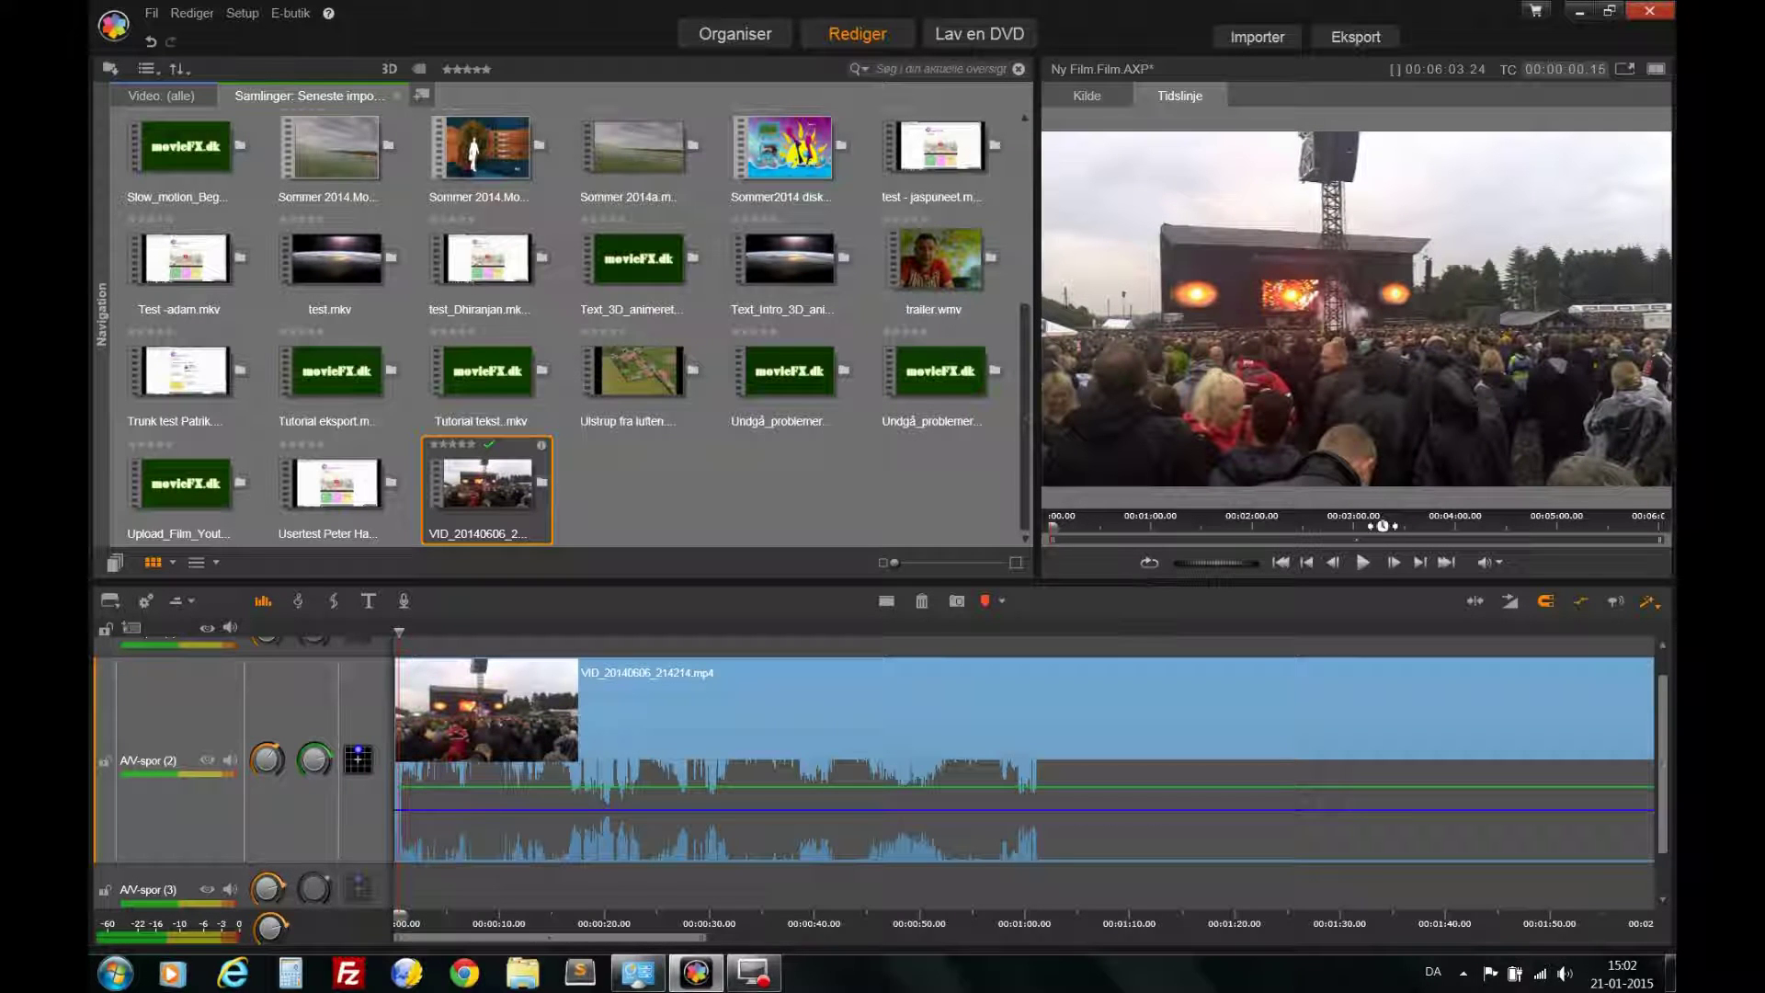
{"action": "left_click", "coordinate": [1364, 563]}
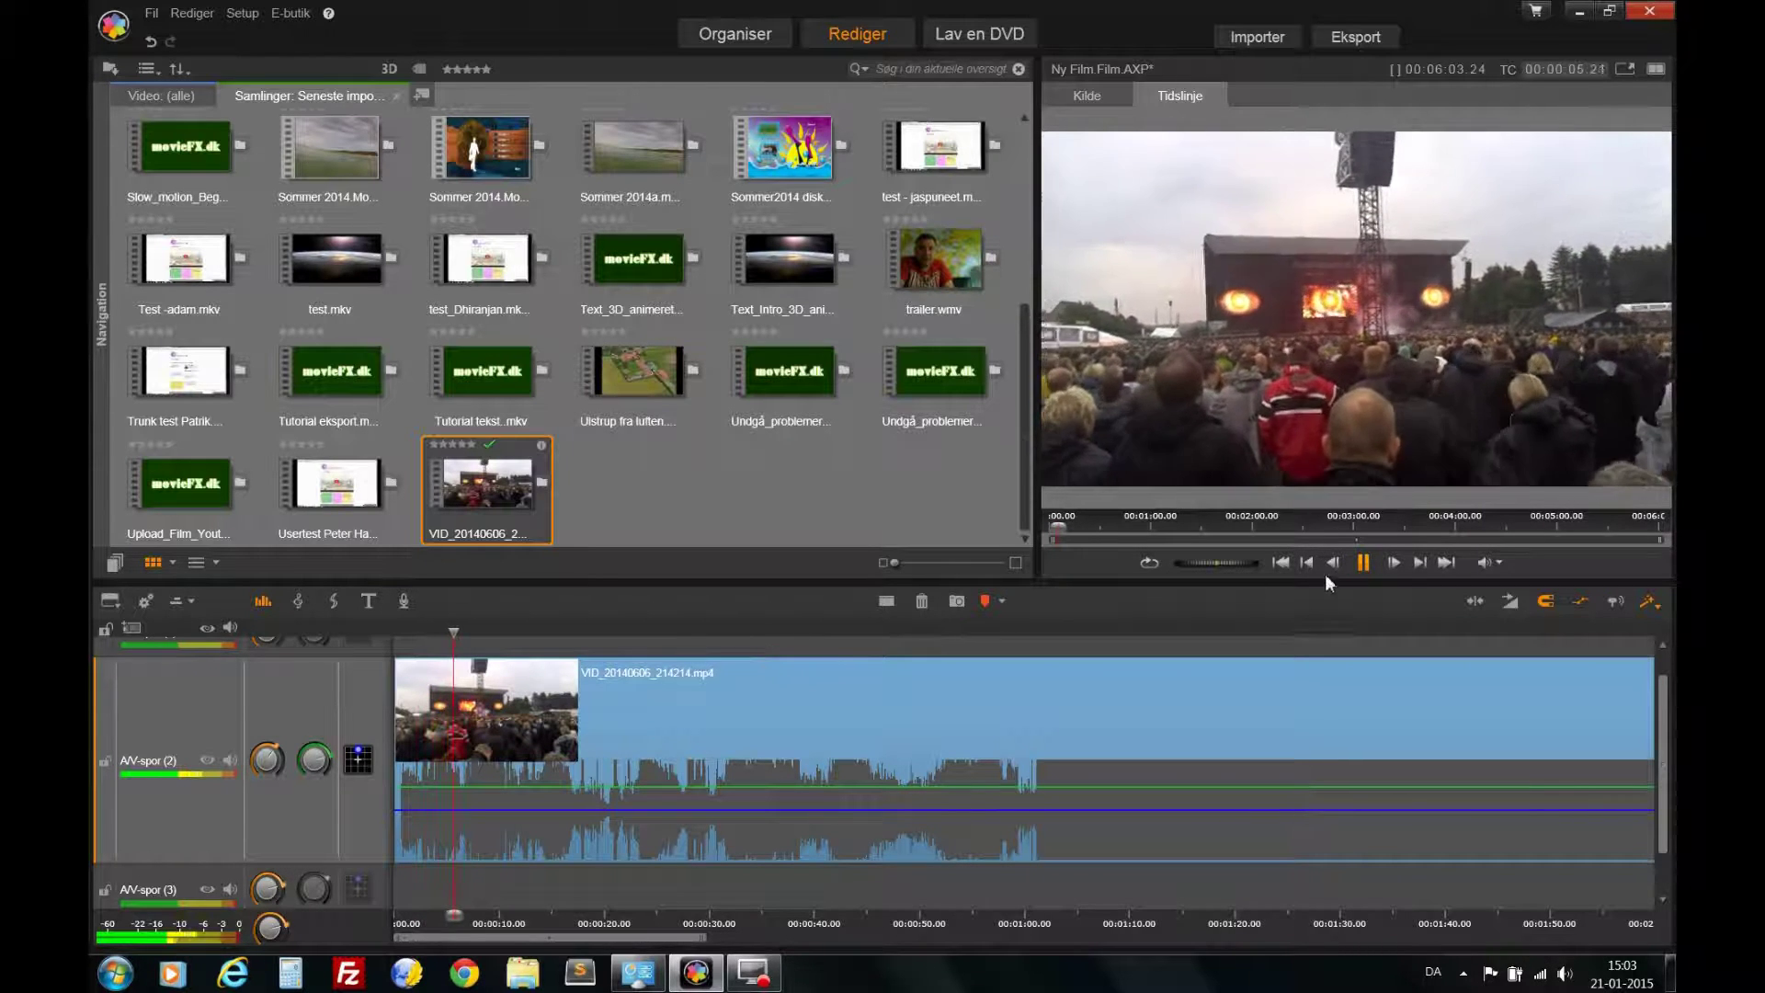
{"action": "left_click", "coordinate": [1360, 565]}
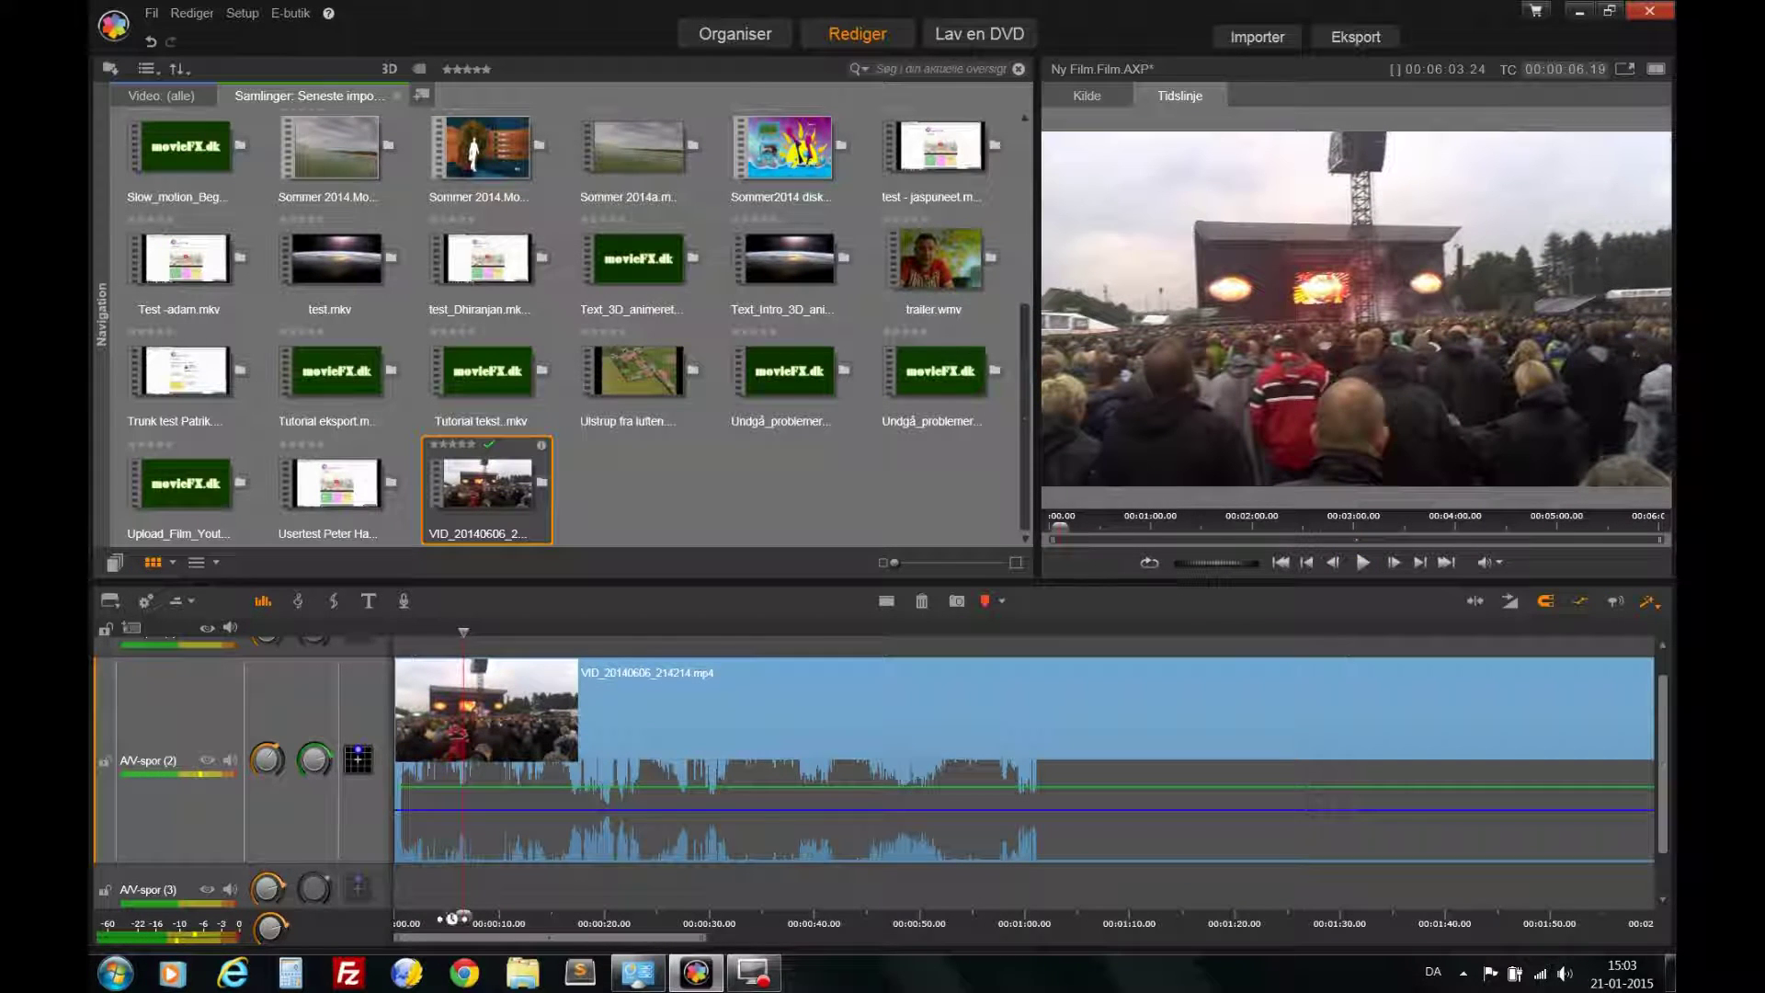
{"action": "mouse_move", "coordinate": [313, 757]}
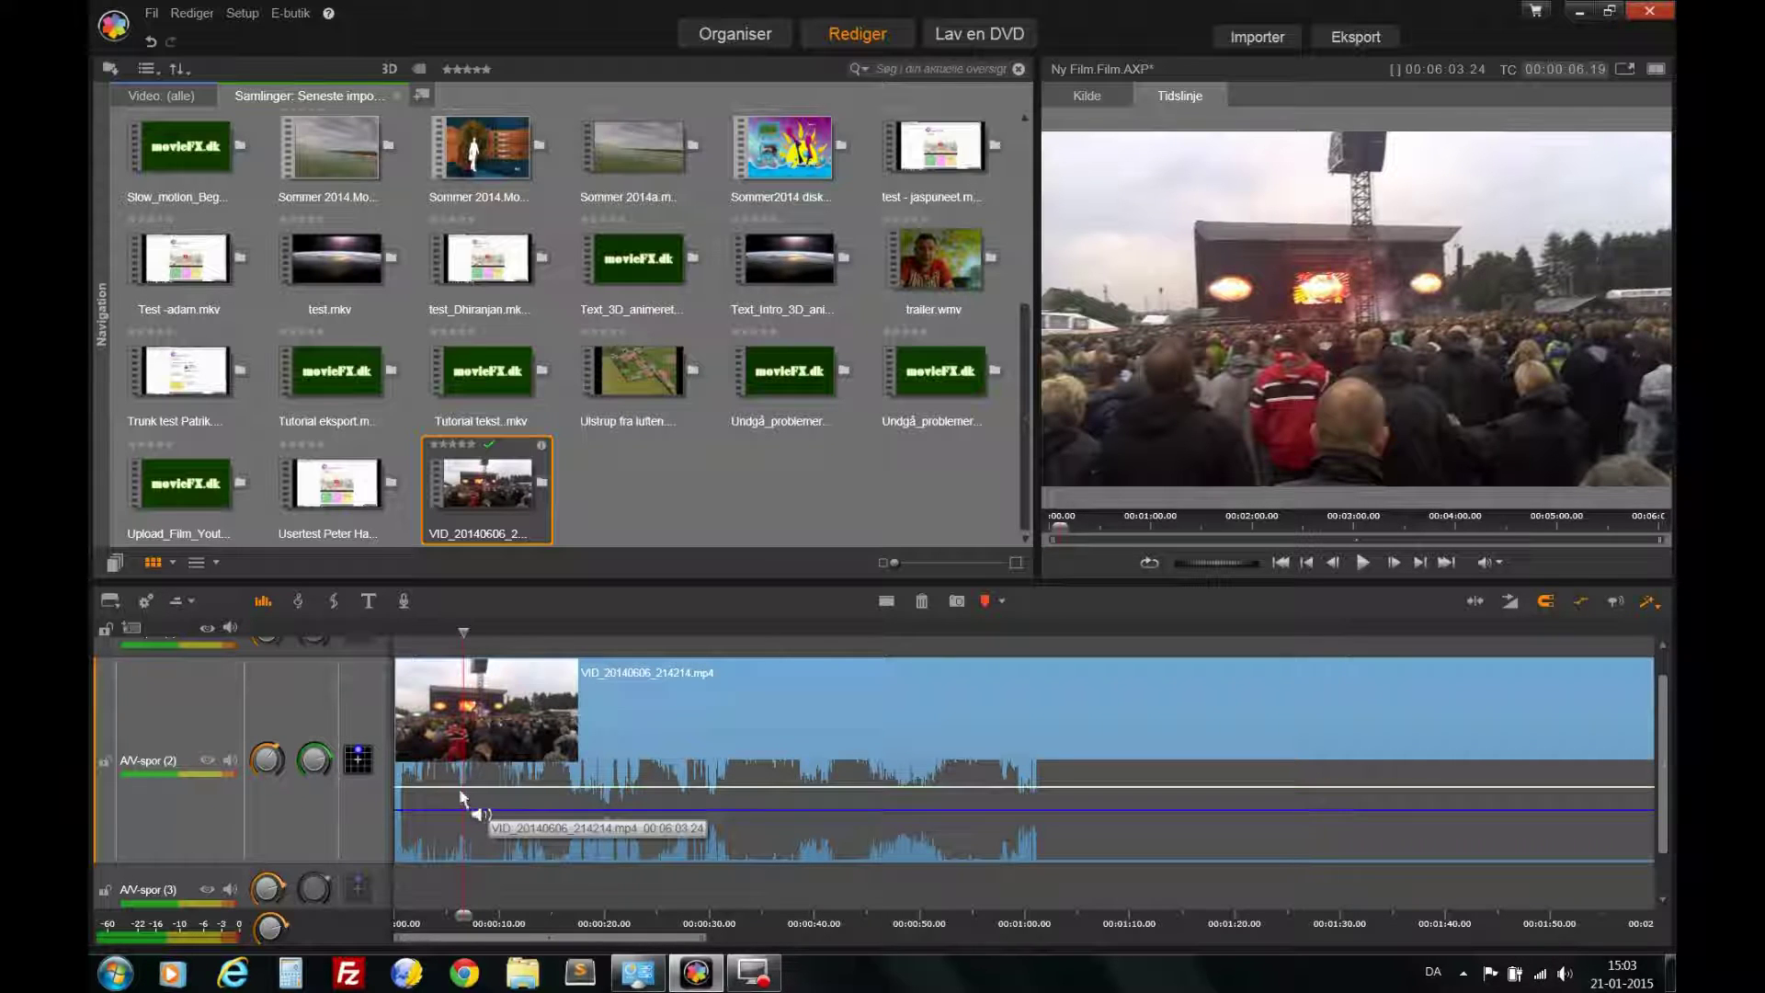
{"action": "left_click", "coordinate": [1583, 608]}
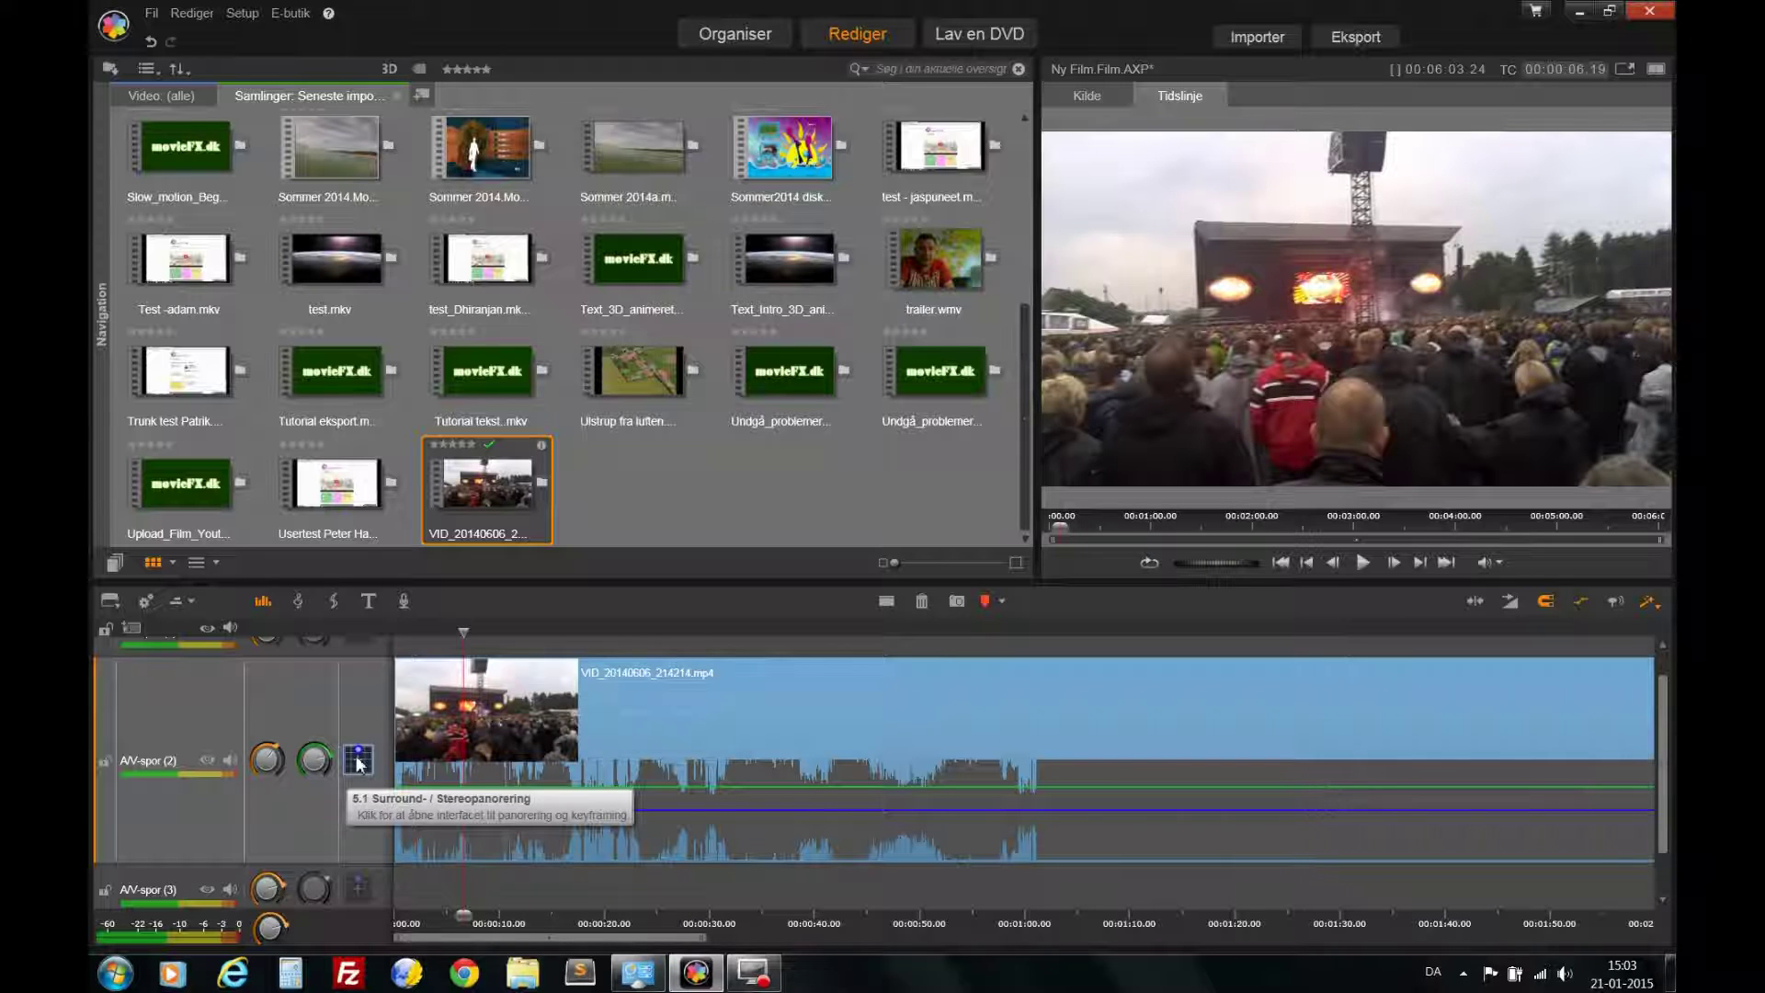
- Open the surround panner for A/V-spor (2), try the Dialogtilstand mode, and set the panning mode to 5.1
{"action": "left_click", "coordinate": [359, 763]}
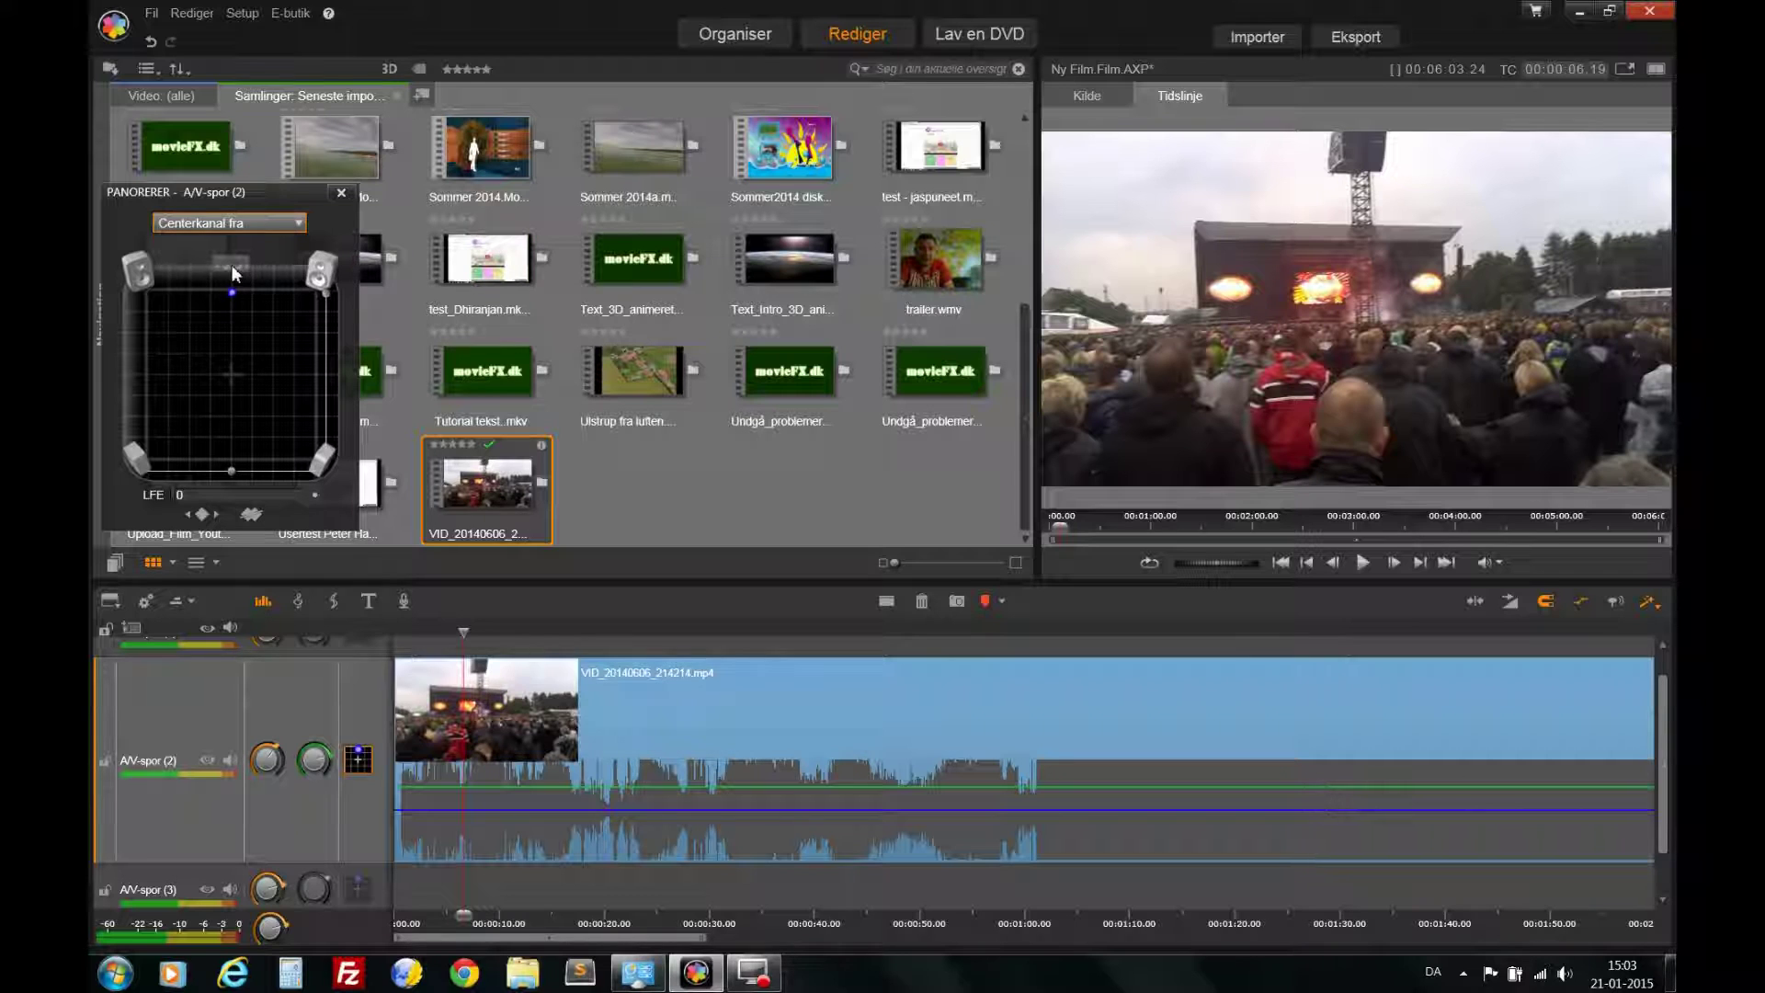
{"action": "left_click", "coordinate": [276, 225]}
{"action": "left_click", "coordinate": [243, 265]}
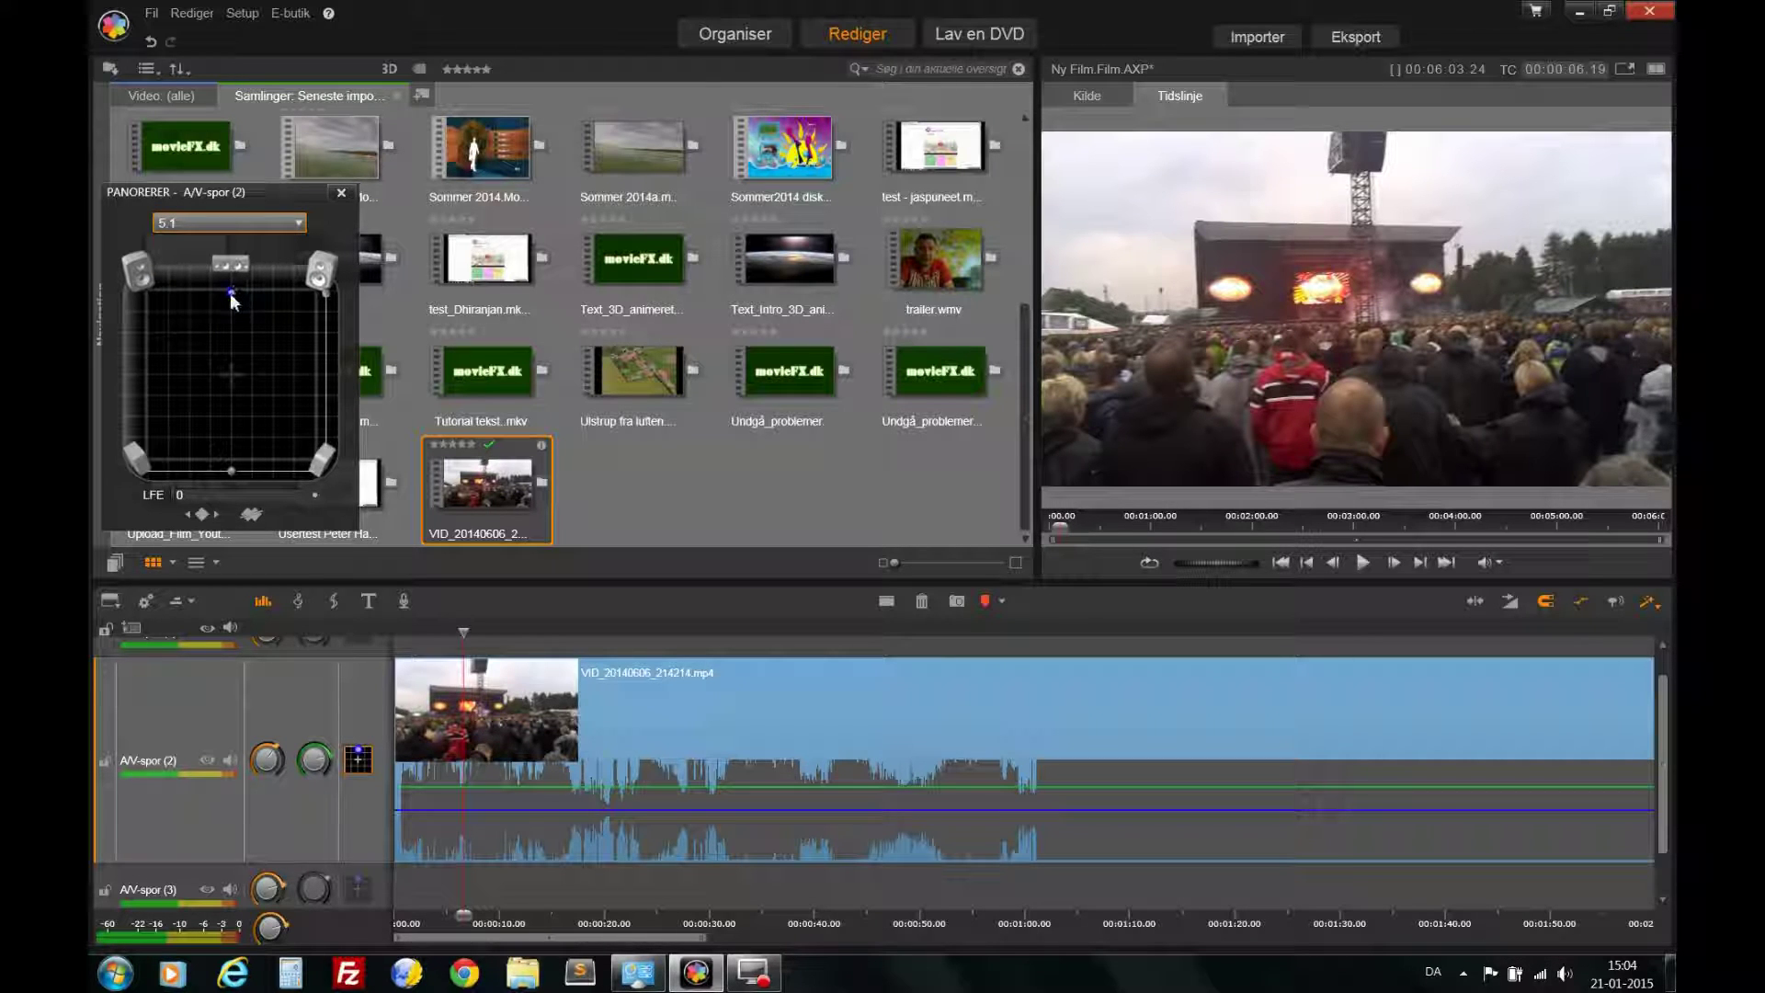
{"action": "left_click", "coordinate": [250, 223]}
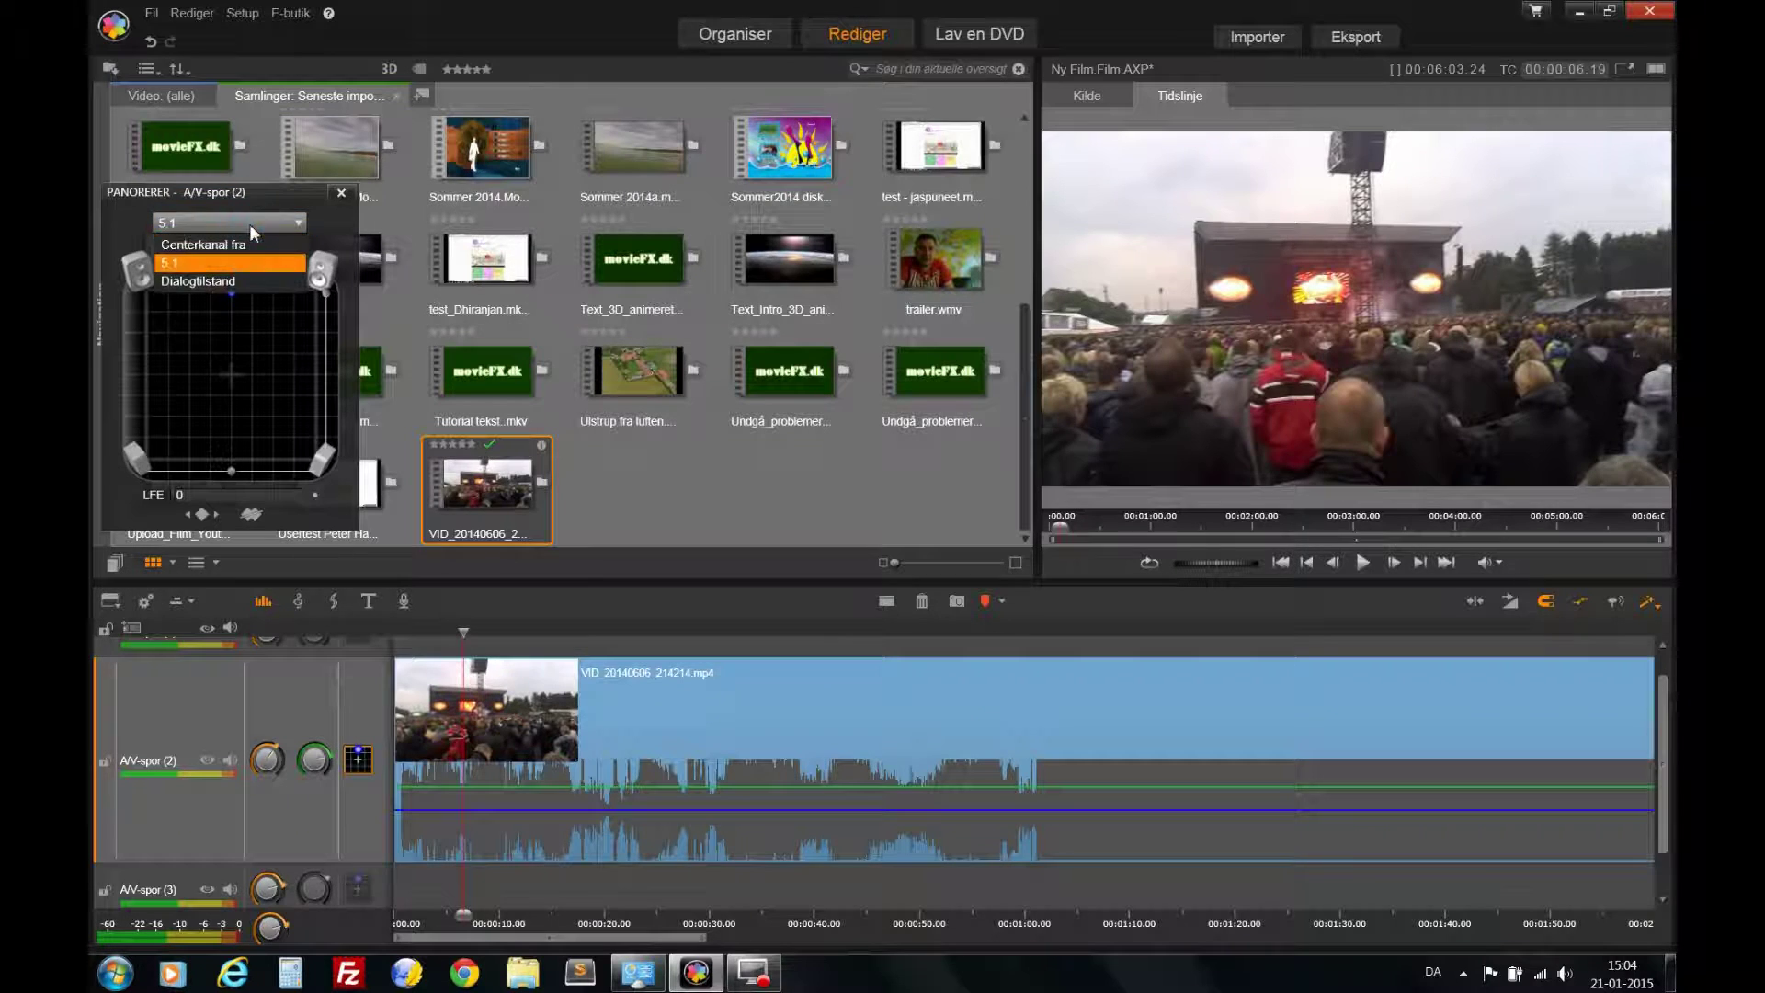
{"action": "left_click", "coordinate": [220, 283]}
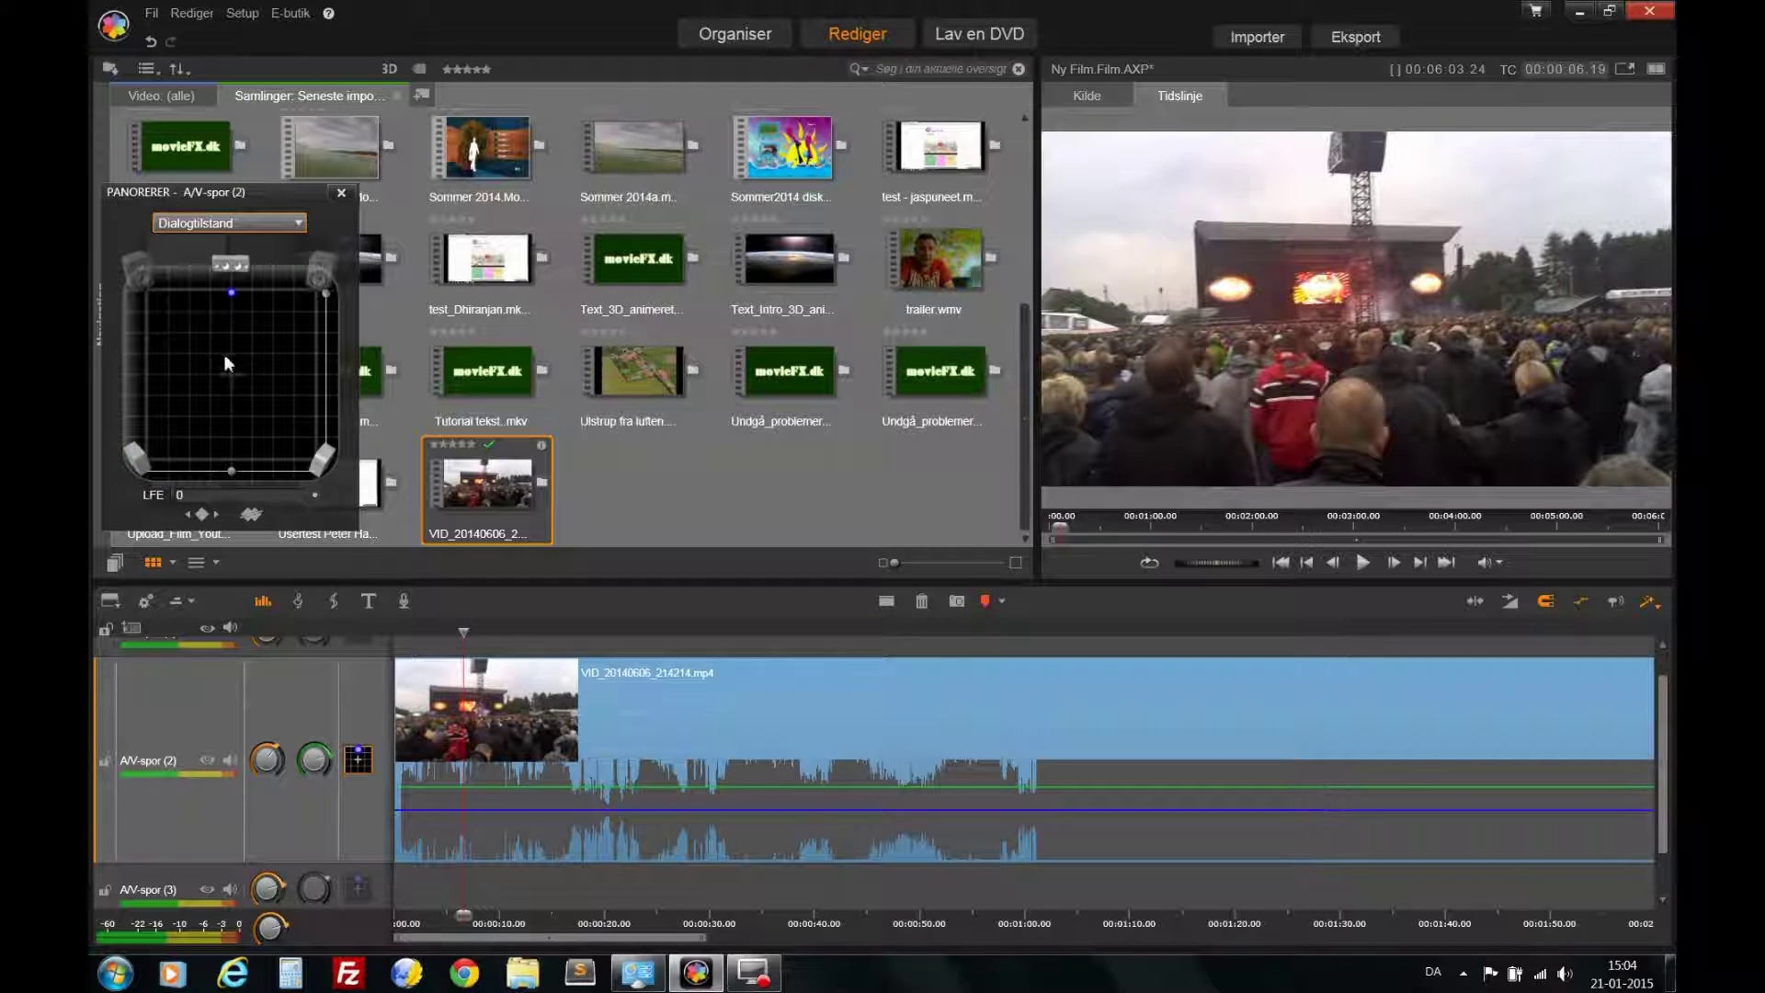
{"action": "left_click", "coordinate": [249, 224]}
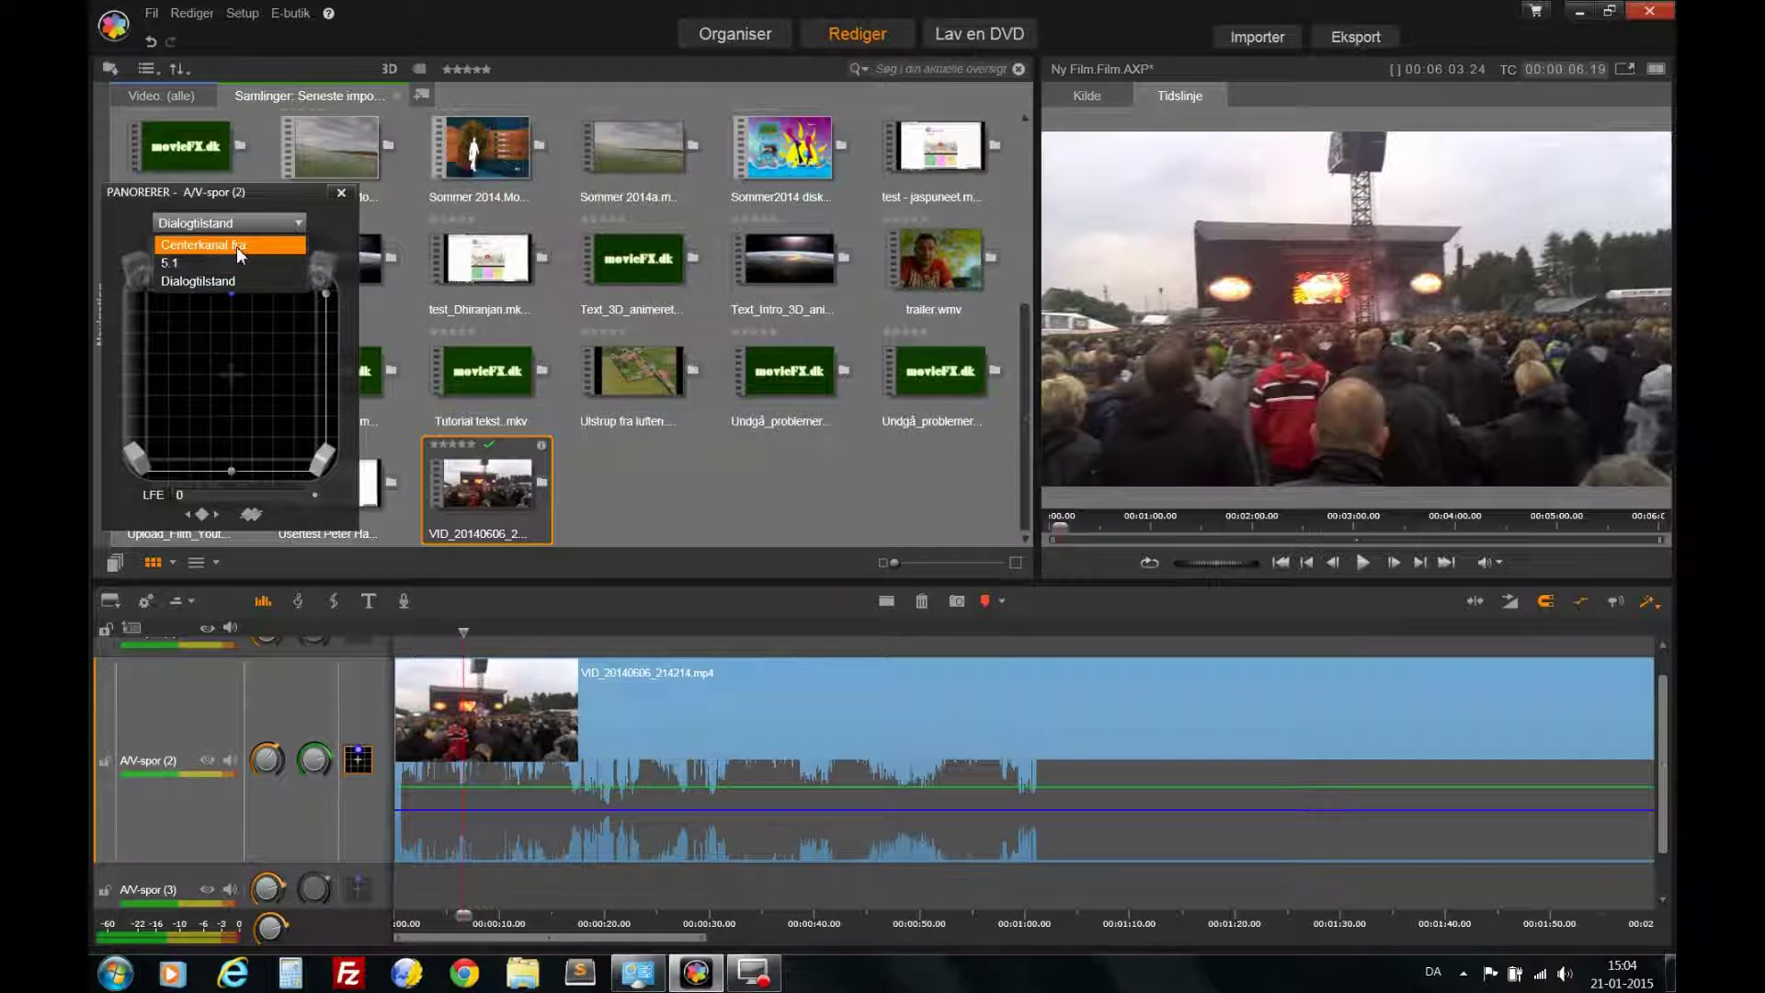
{"action": "left_click", "coordinate": [245, 263]}
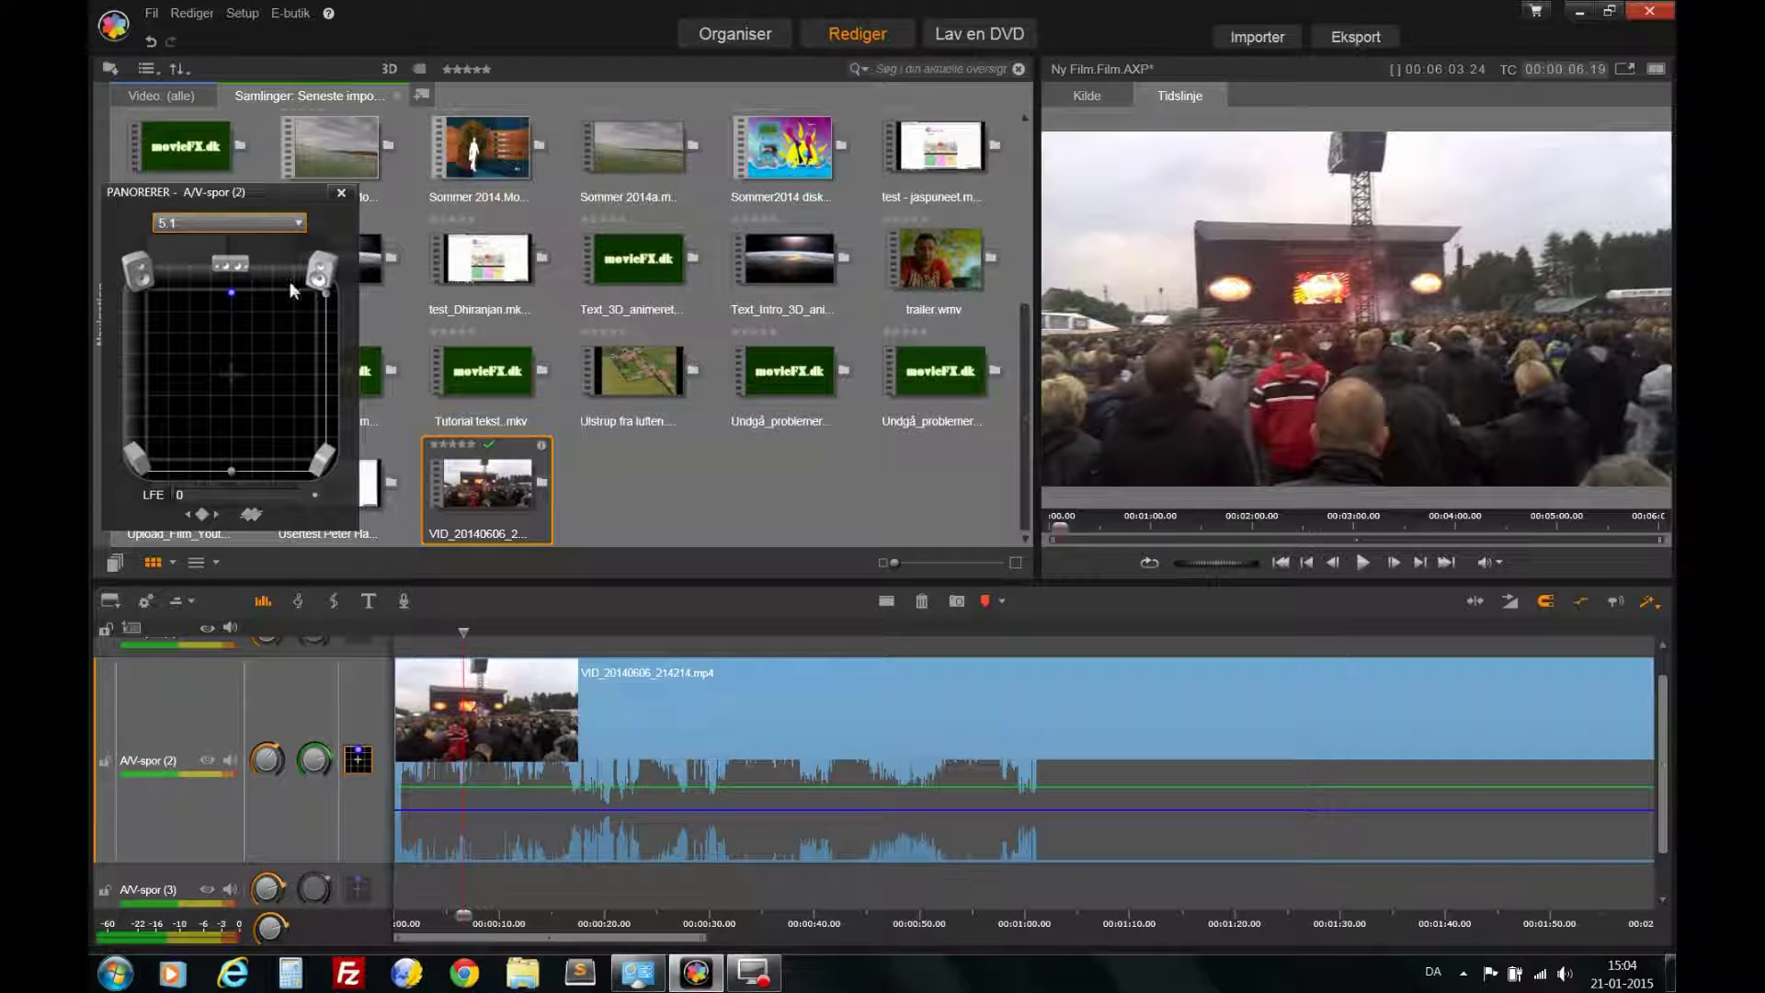
- Move the sound position of A/V-spor (2) to the centre of the surround grid, between front and rear speakers
{"action": "left_click_drag", "start_coordinate": [324, 295], "coordinate": [322, 368]}
{"action": "left_click_drag", "start_coordinate": [328, 381], "coordinate": [333, 474]}
{"action": "left_click_drag", "start_coordinate": [324, 457], "coordinate": [318, 375]}
{"action": "mouse_move", "coordinate": [233, 473]}
{"action": "left_mouse_down"}
{"action": "mouse_move", "coordinate": [311, 471]}
{"action": "mouse_move", "coordinate": [234, 470]}
{"action": "left_mouse_up"}
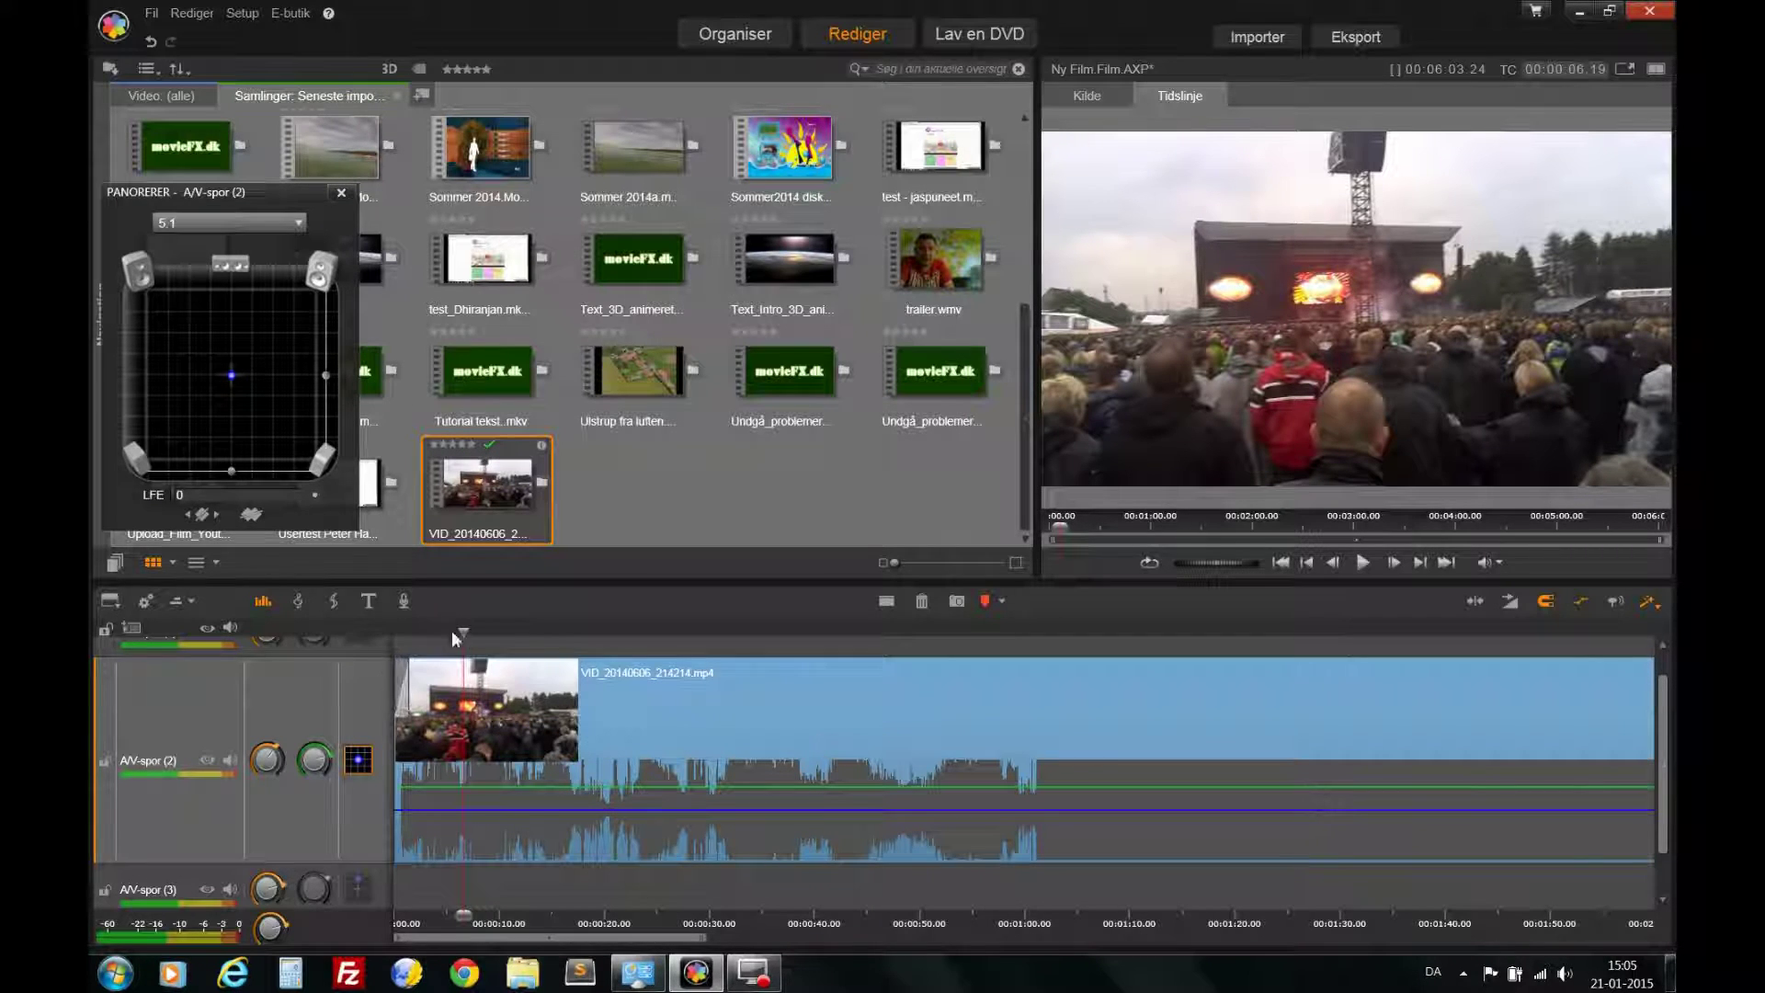
- Play the clip from near its start to hear the centred surround sound, and close the panner
{"action": "left_click_drag", "start_coordinate": [460, 631], "coordinate": [401, 631]}
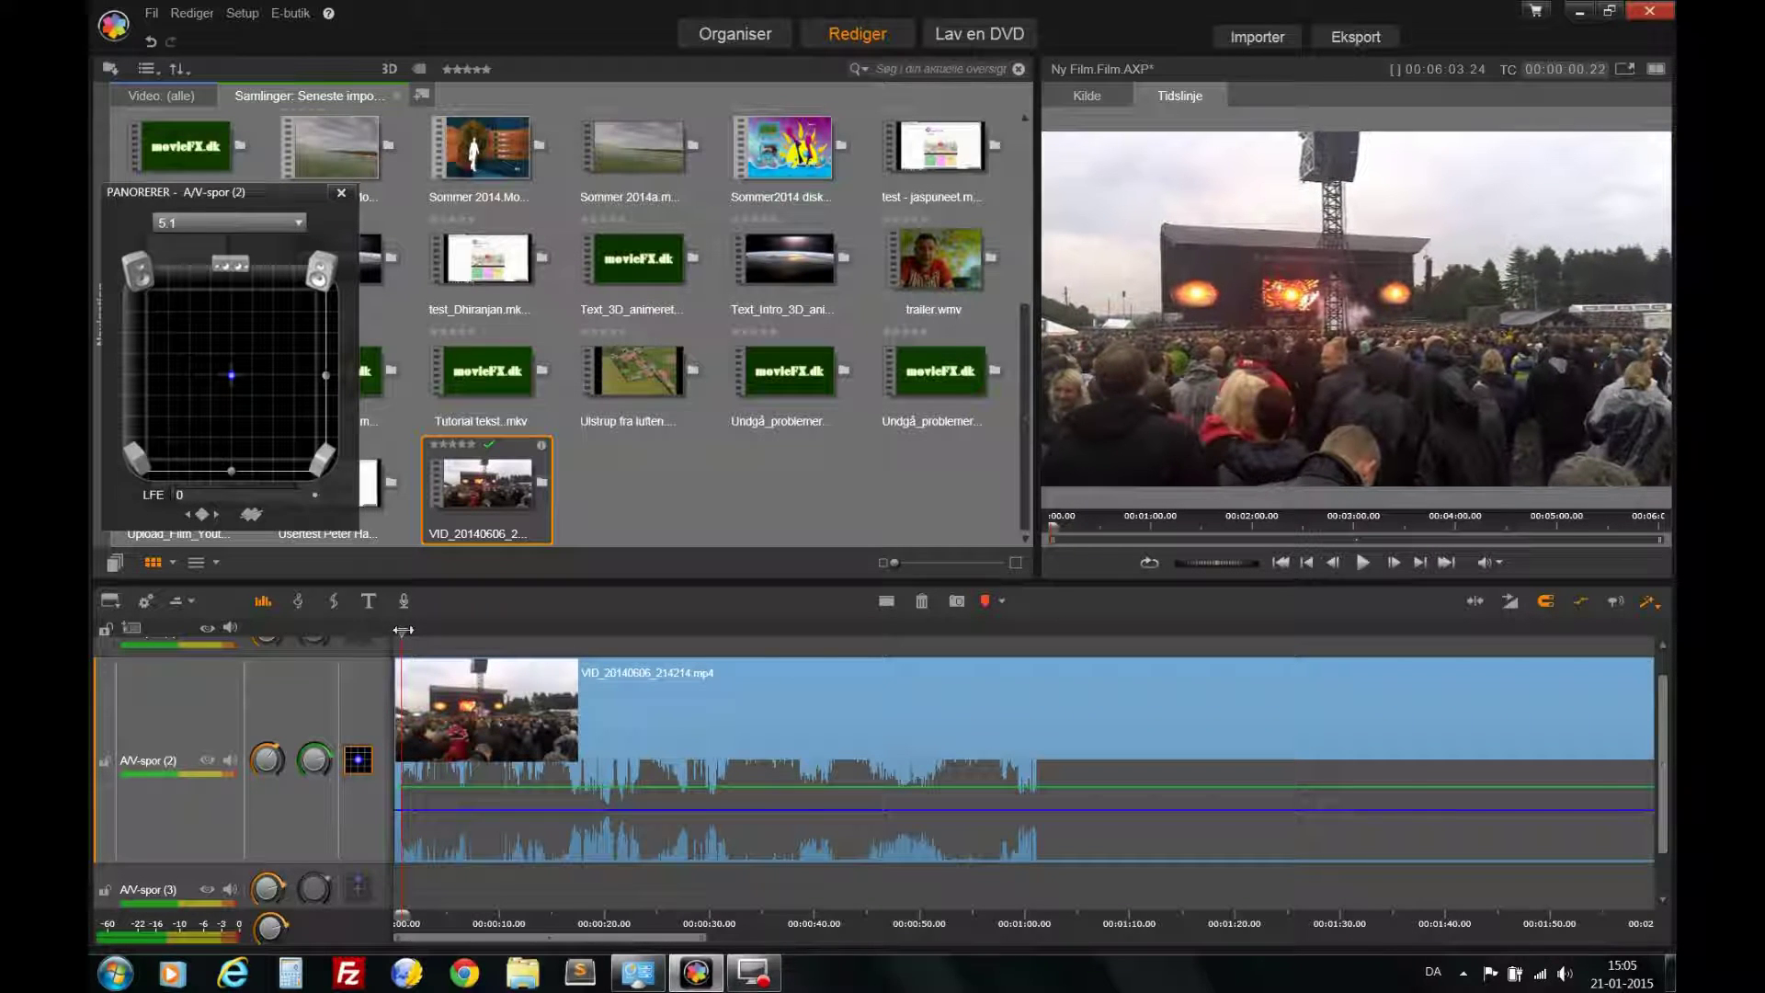
{"action": "left_click", "coordinate": [1359, 564]}
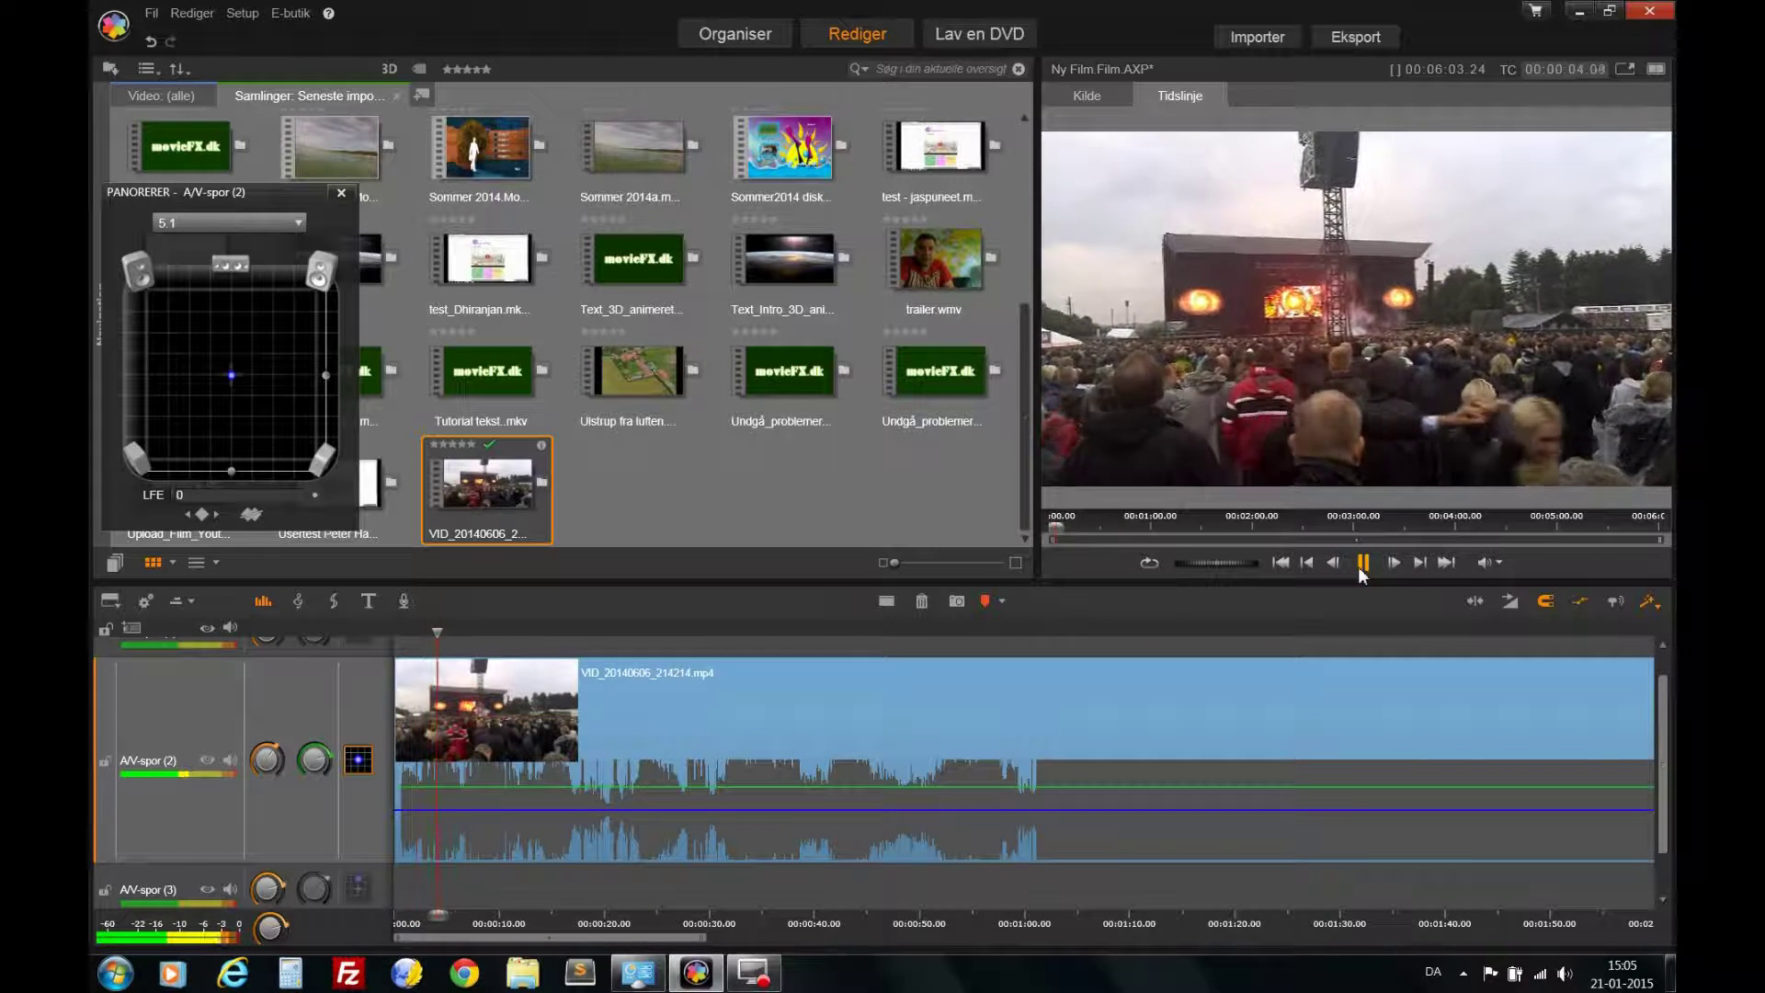
{"action": "left_click", "coordinate": [1360, 563]}
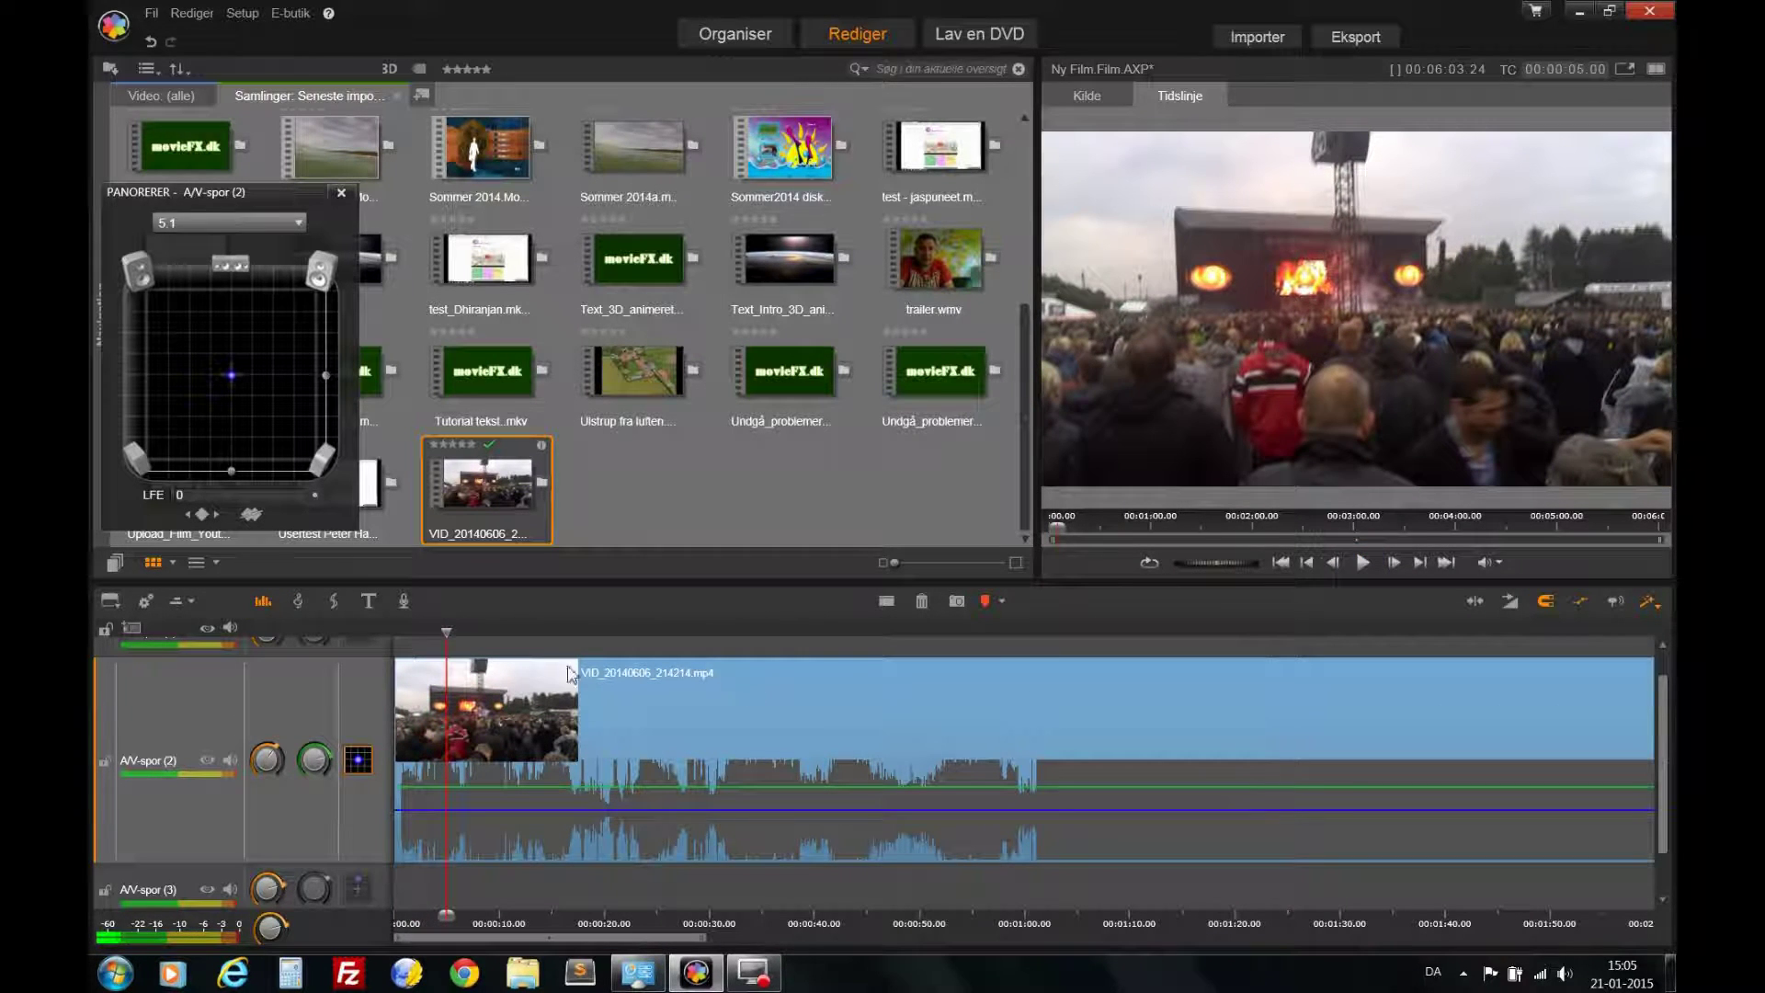
{"action": "left_click", "coordinate": [347, 192]}
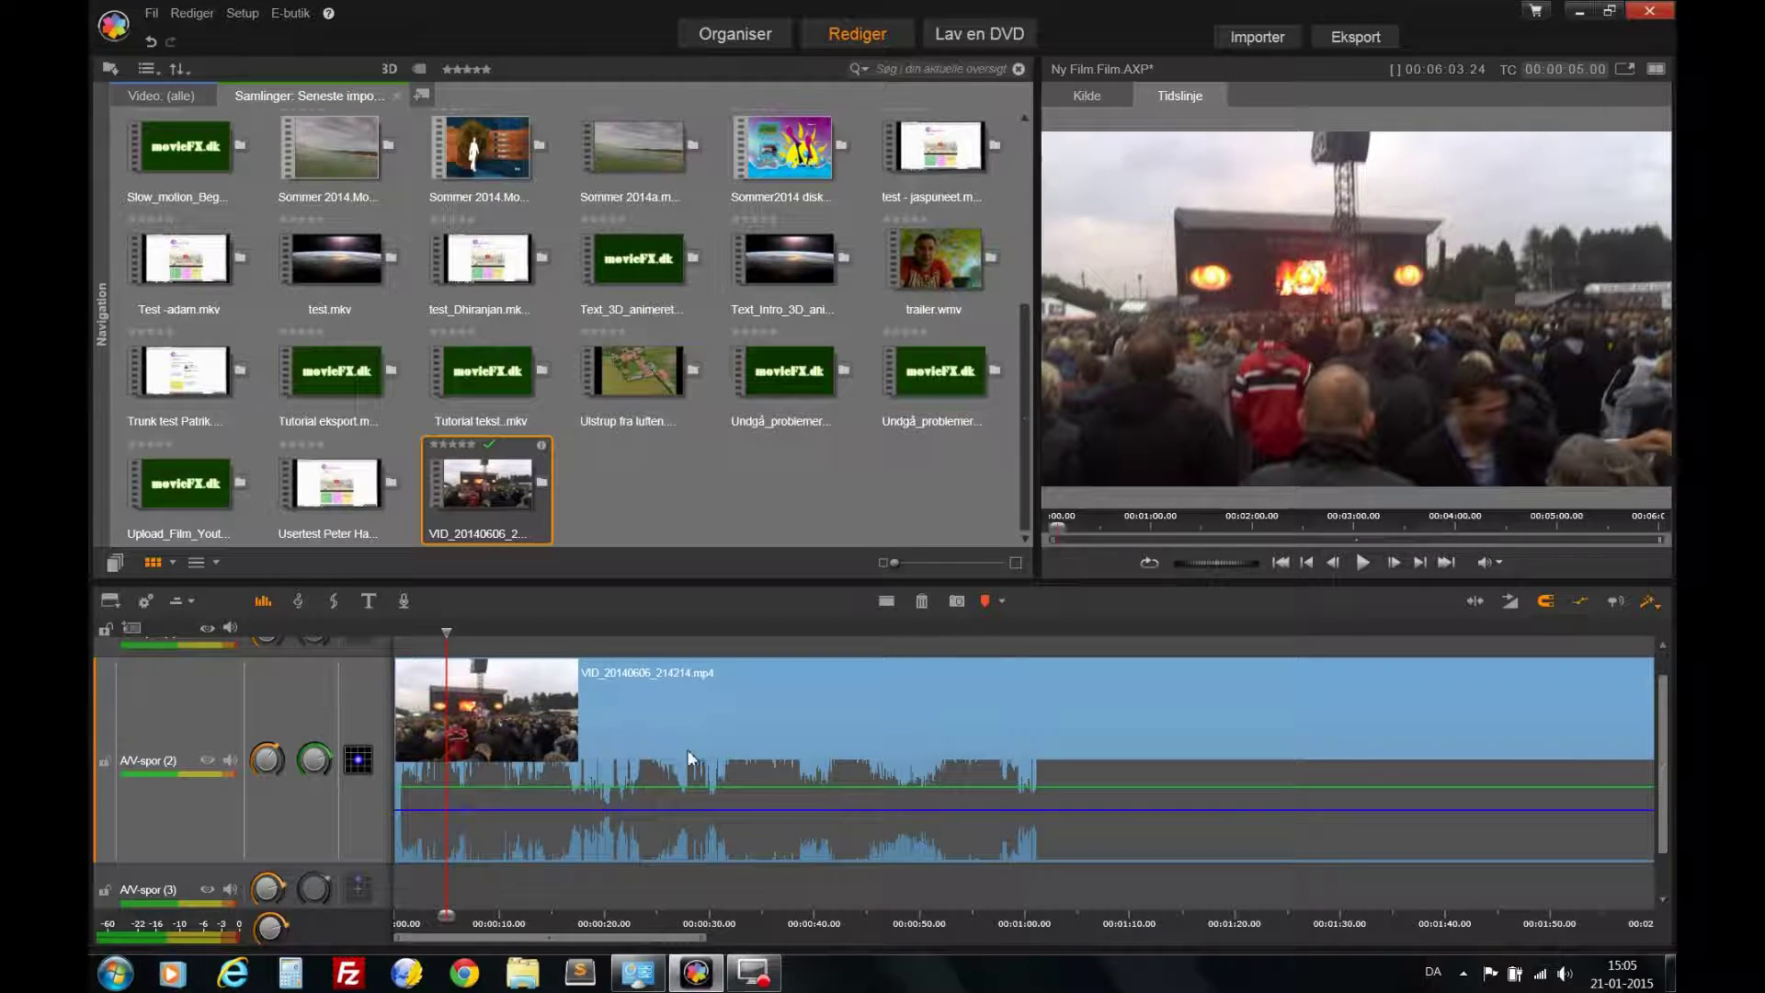
- Detach the audio of VID_20140606_214214.mp4 from its video onto a separate track
{"action": "right_click", "coordinate": [651, 712]}
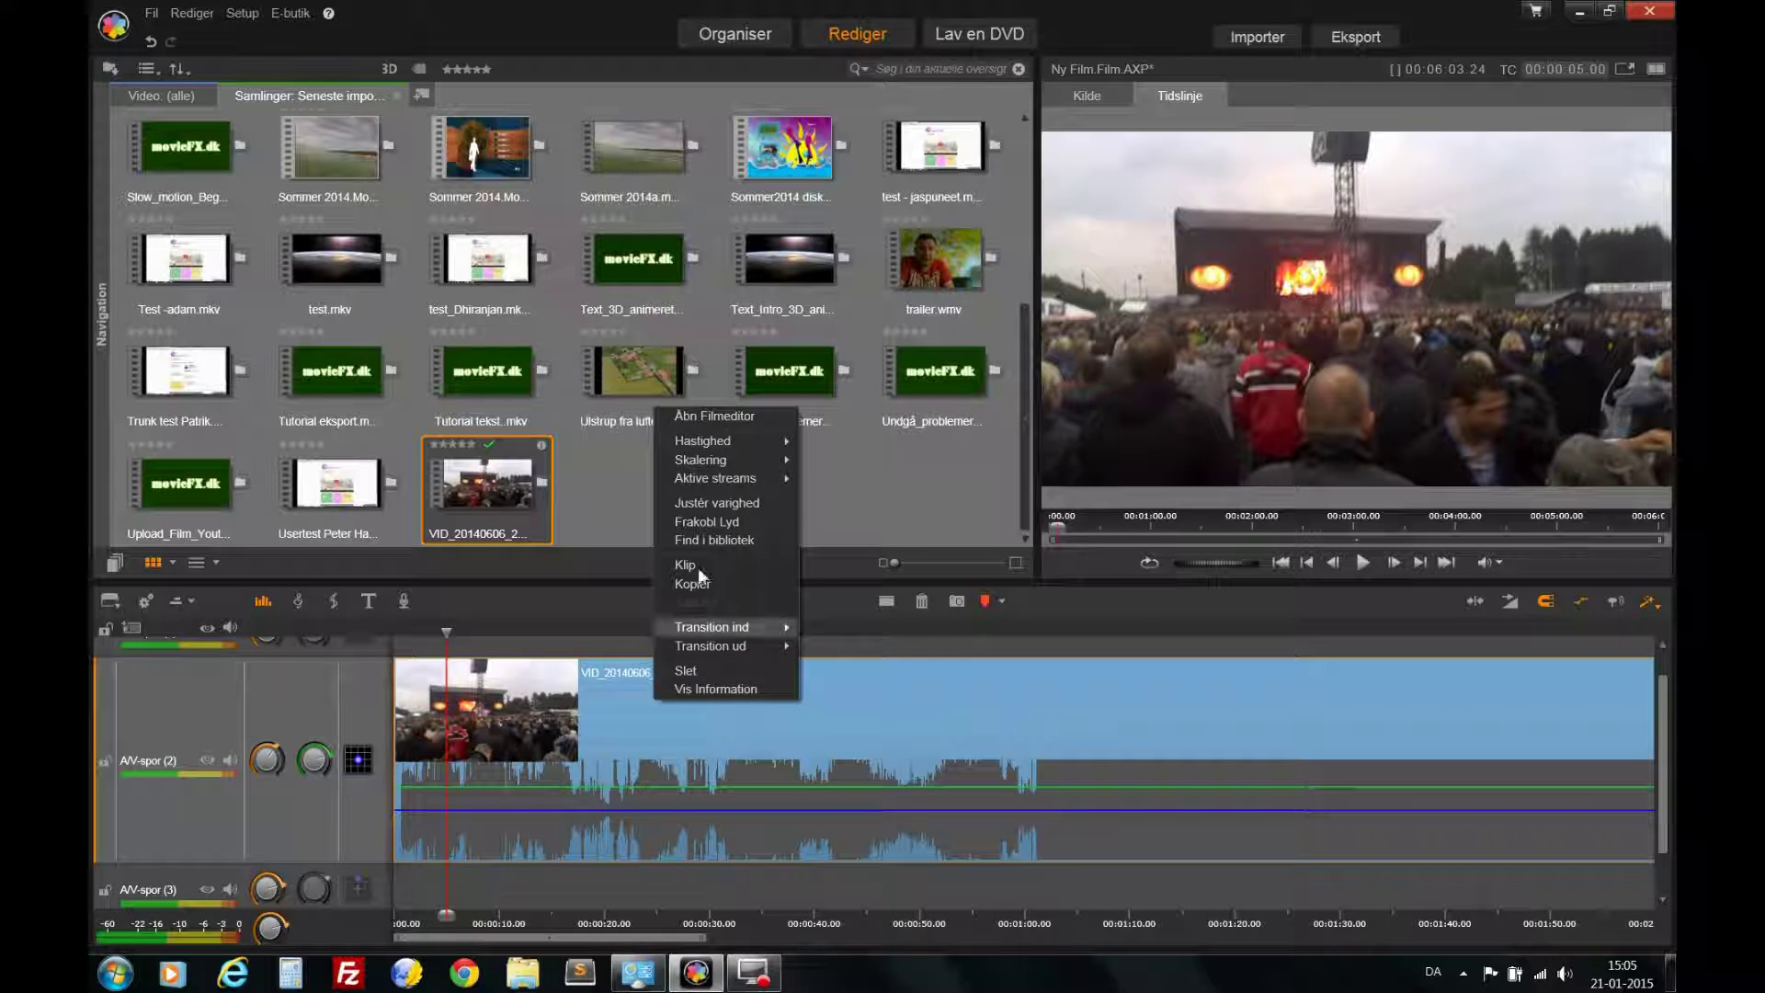
{"action": "left_click", "coordinate": [714, 523]}
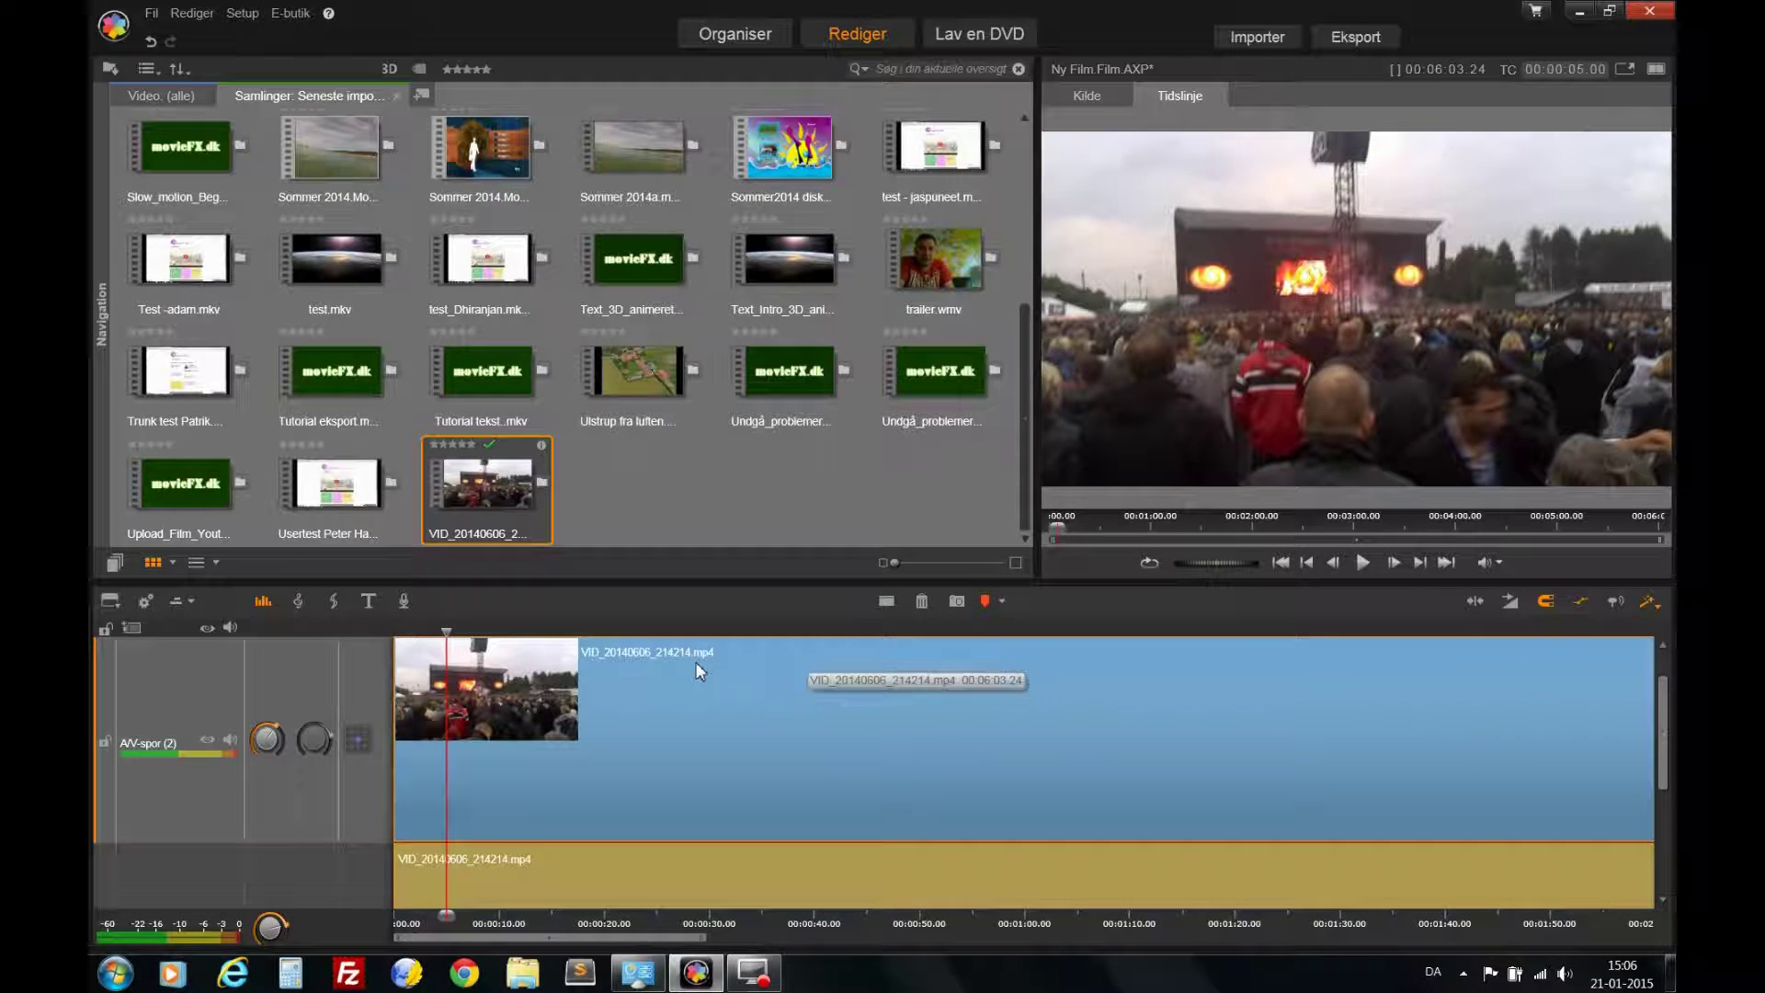
{"action": "left_click_drag", "start_coordinate": [1664, 704], "coordinate": [1666, 764]}
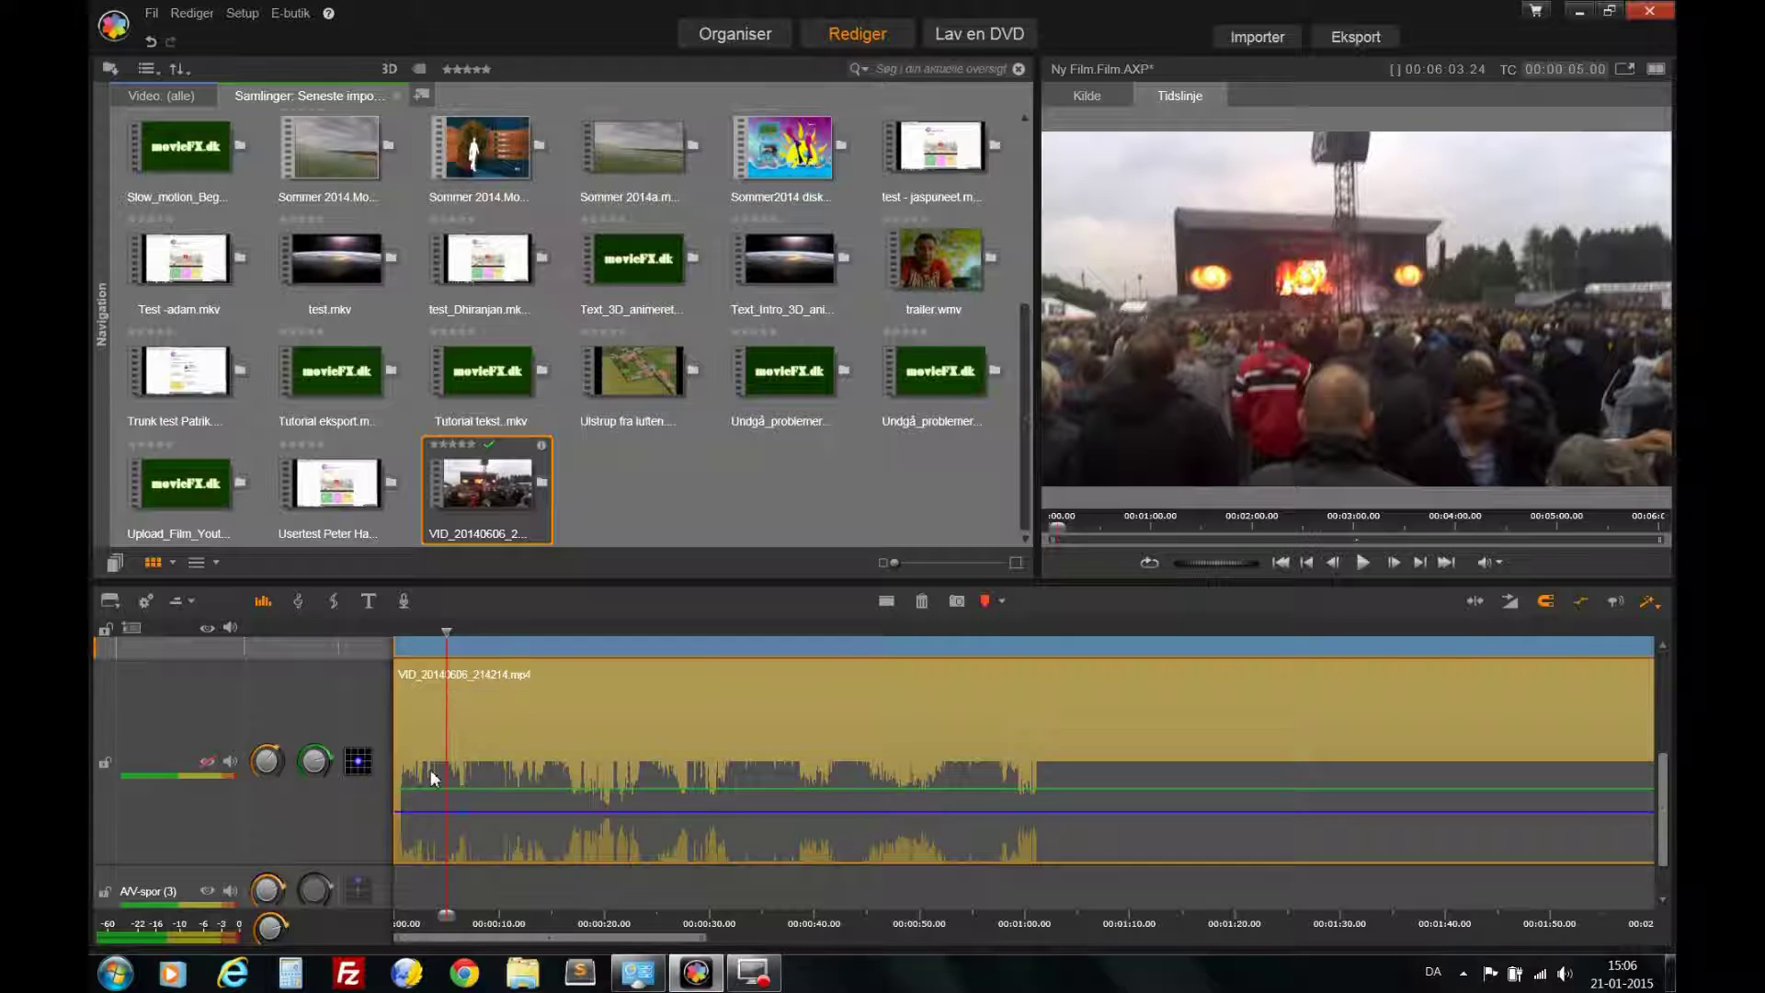
- Place the playhead at about 49 seconds and add four volume keyframes to the detached audio between about 0:48 and 1:01
{"action": "left_click_drag", "start_coordinate": [447, 633], "coordinate": [915, 710]}
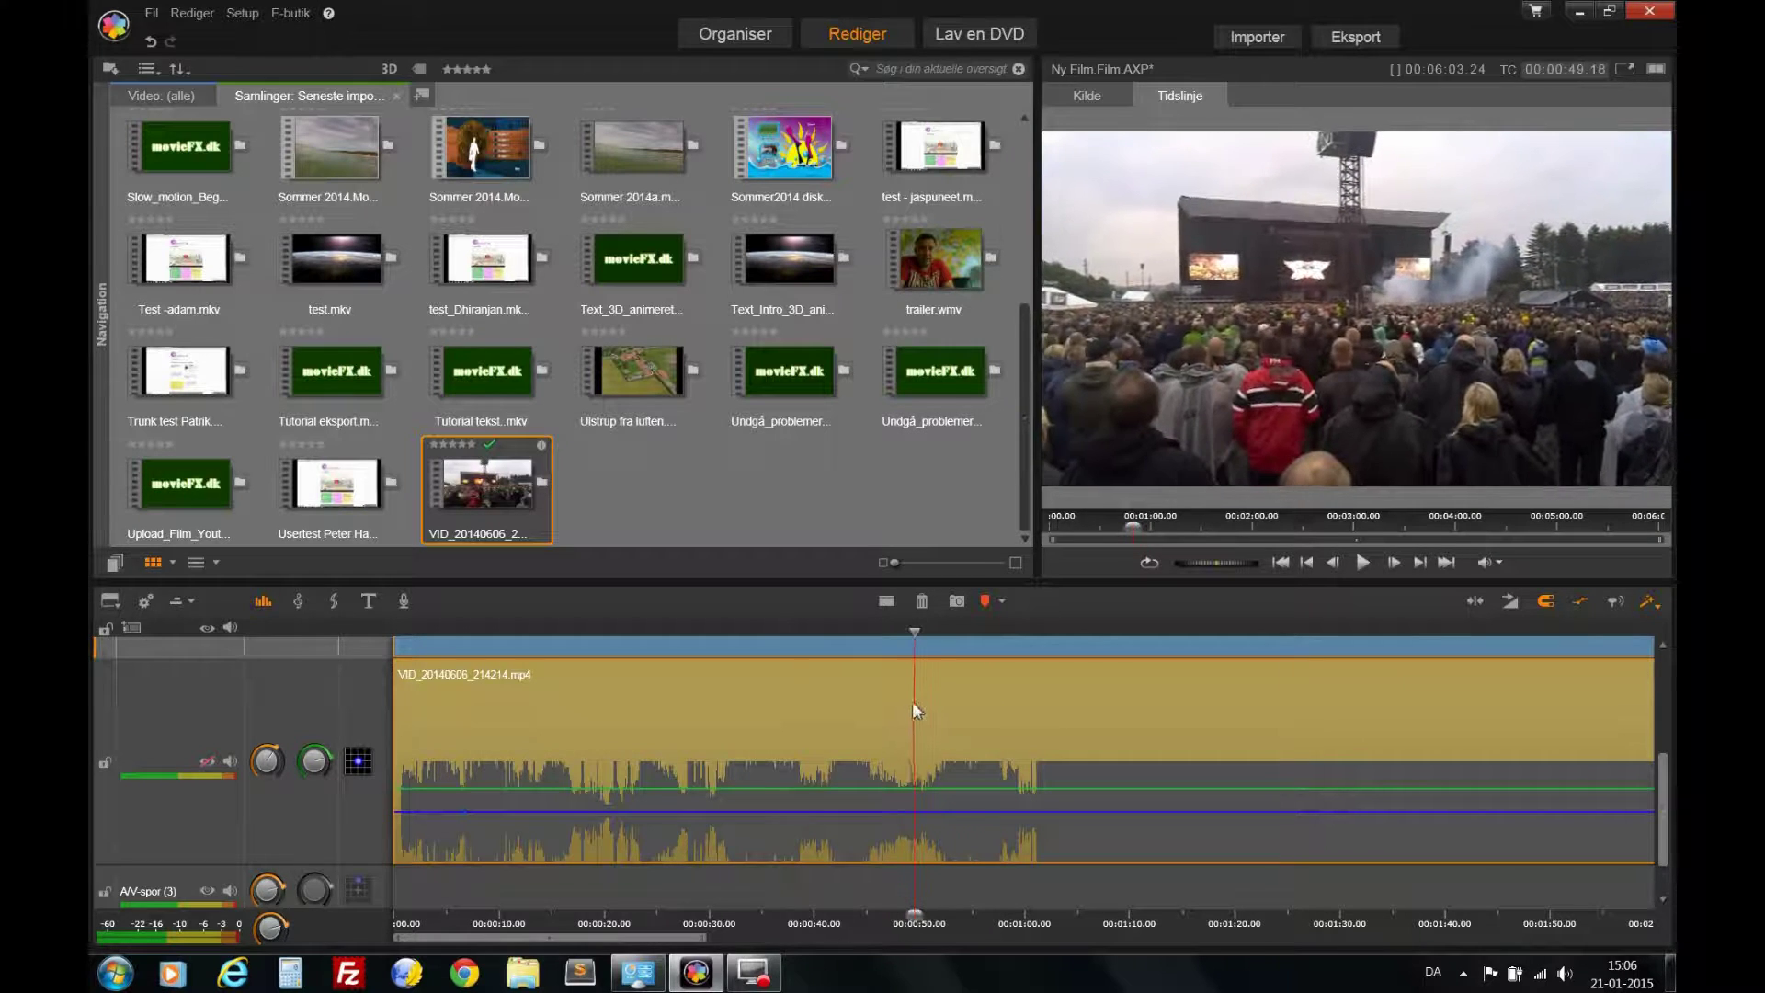
{"action": "left_click", "coordinate": [902, 789]}
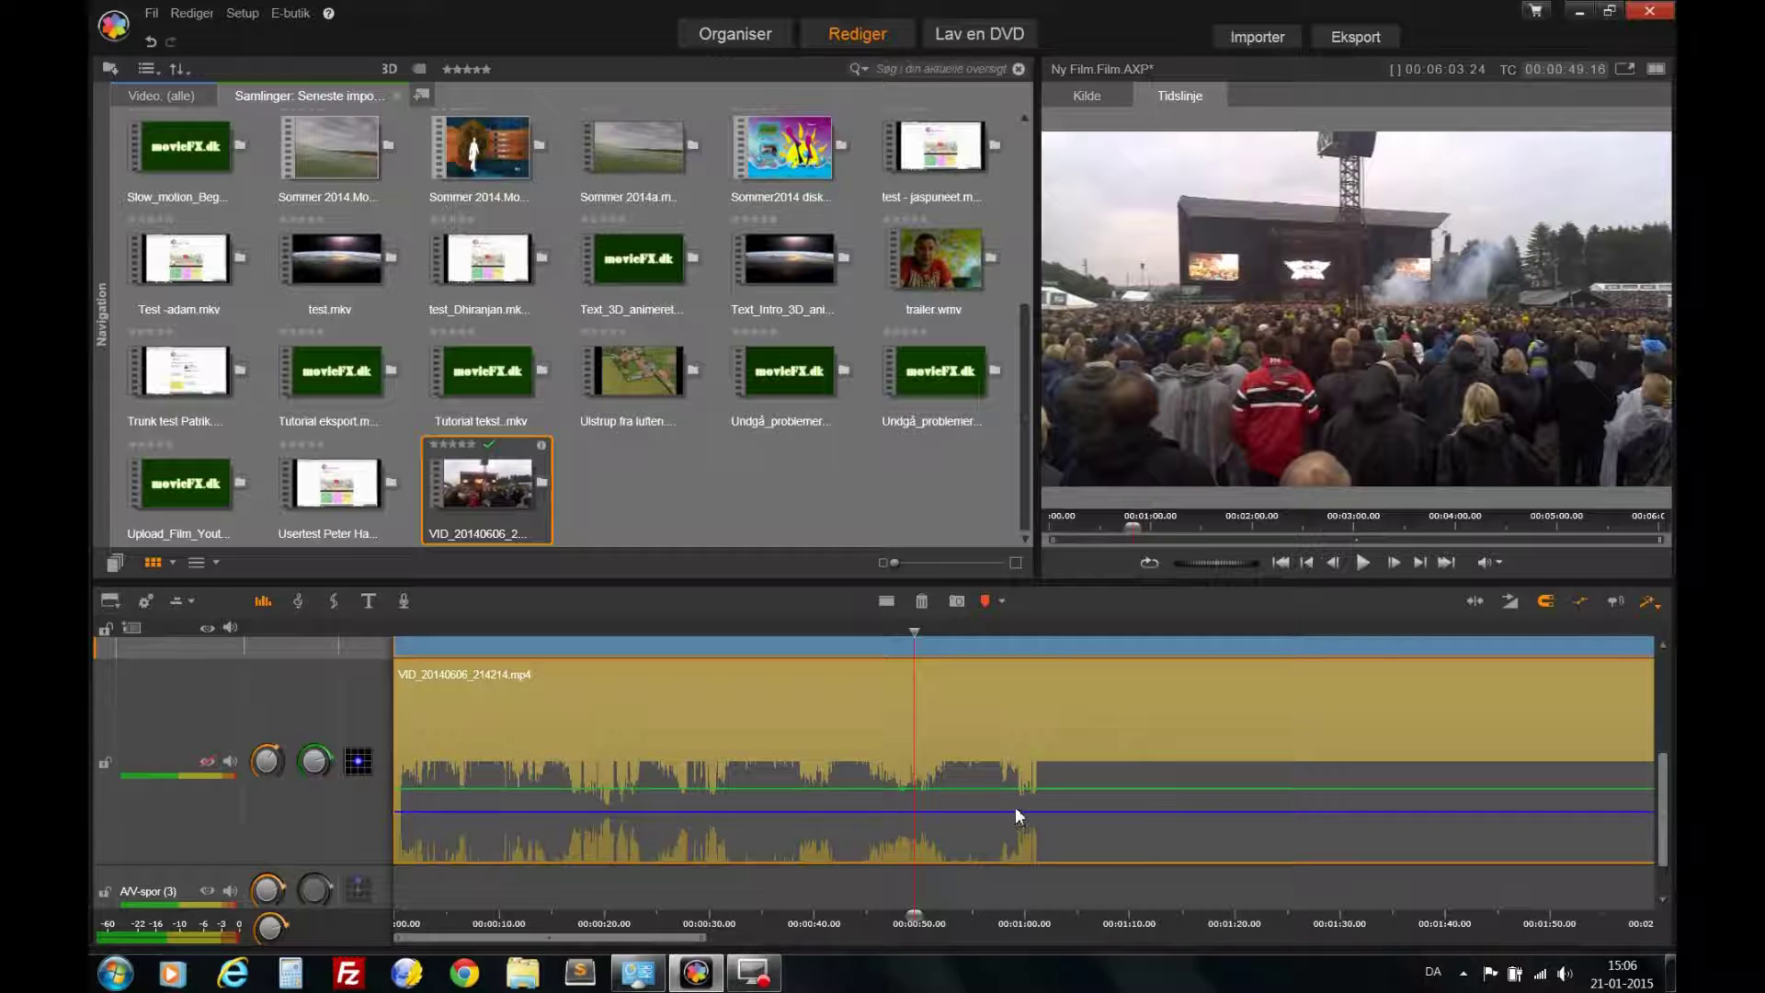
{"action": "left_click", "coordinate": [927, 788]}
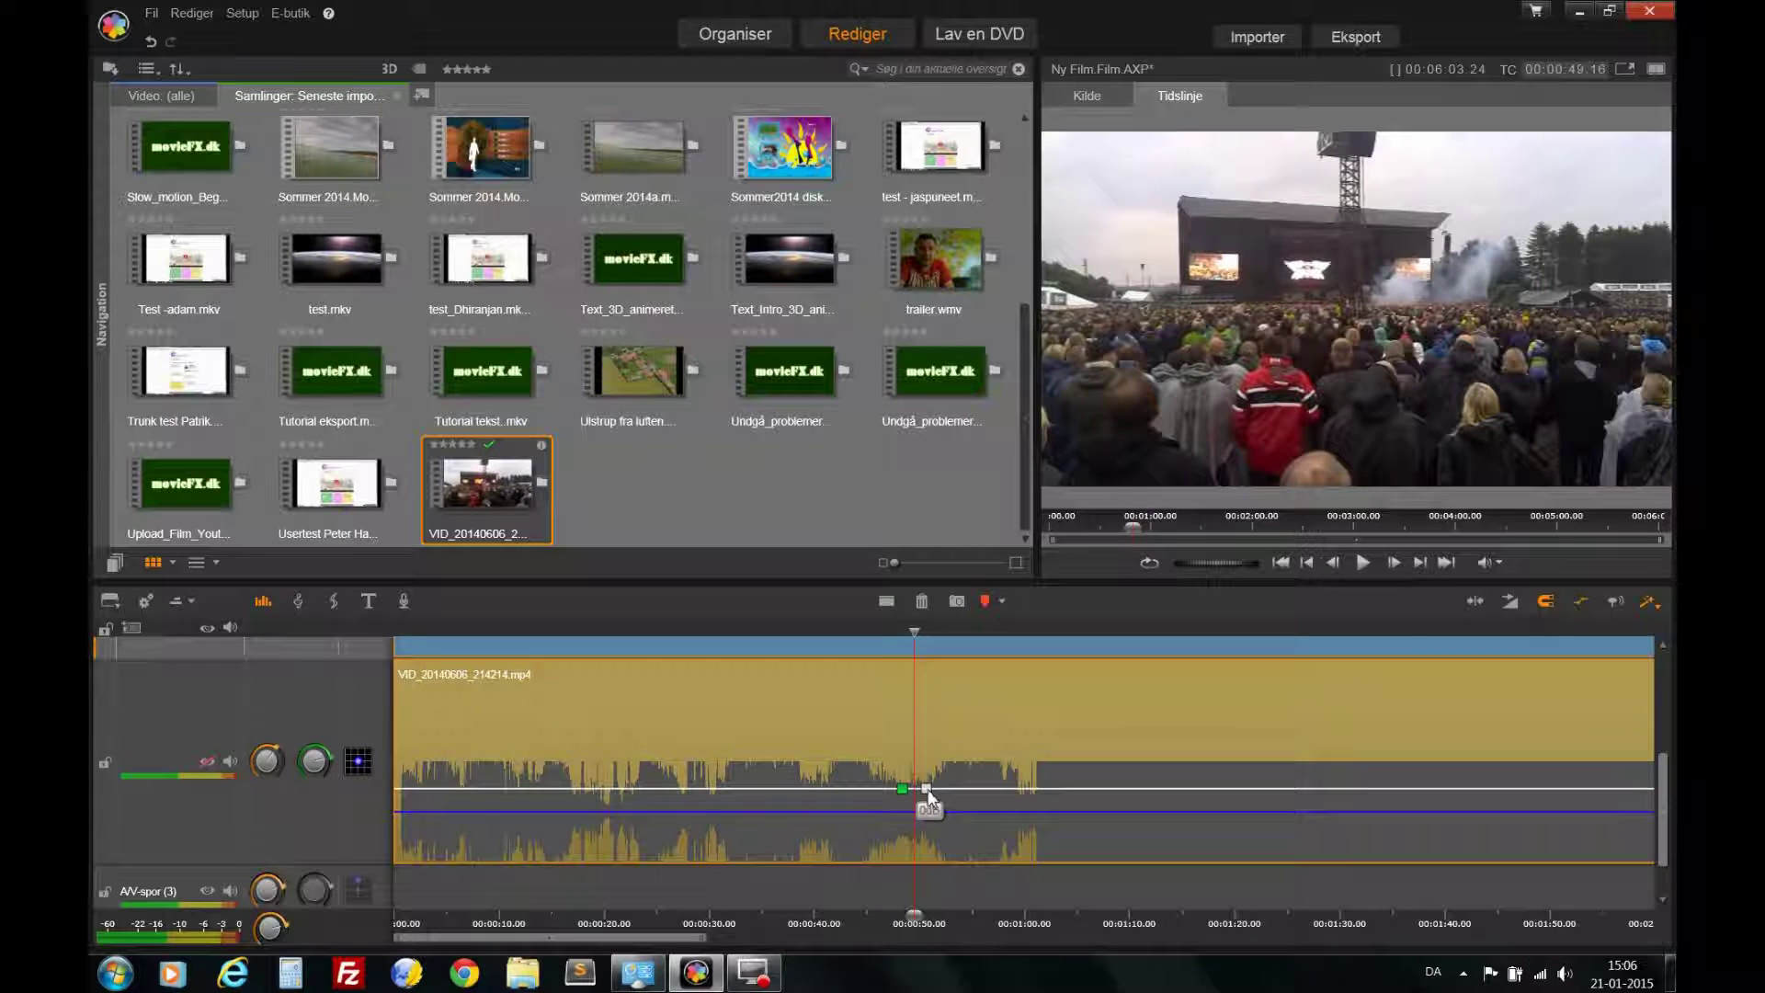
{"action": "left_click", "coordinate": [995, 788]}
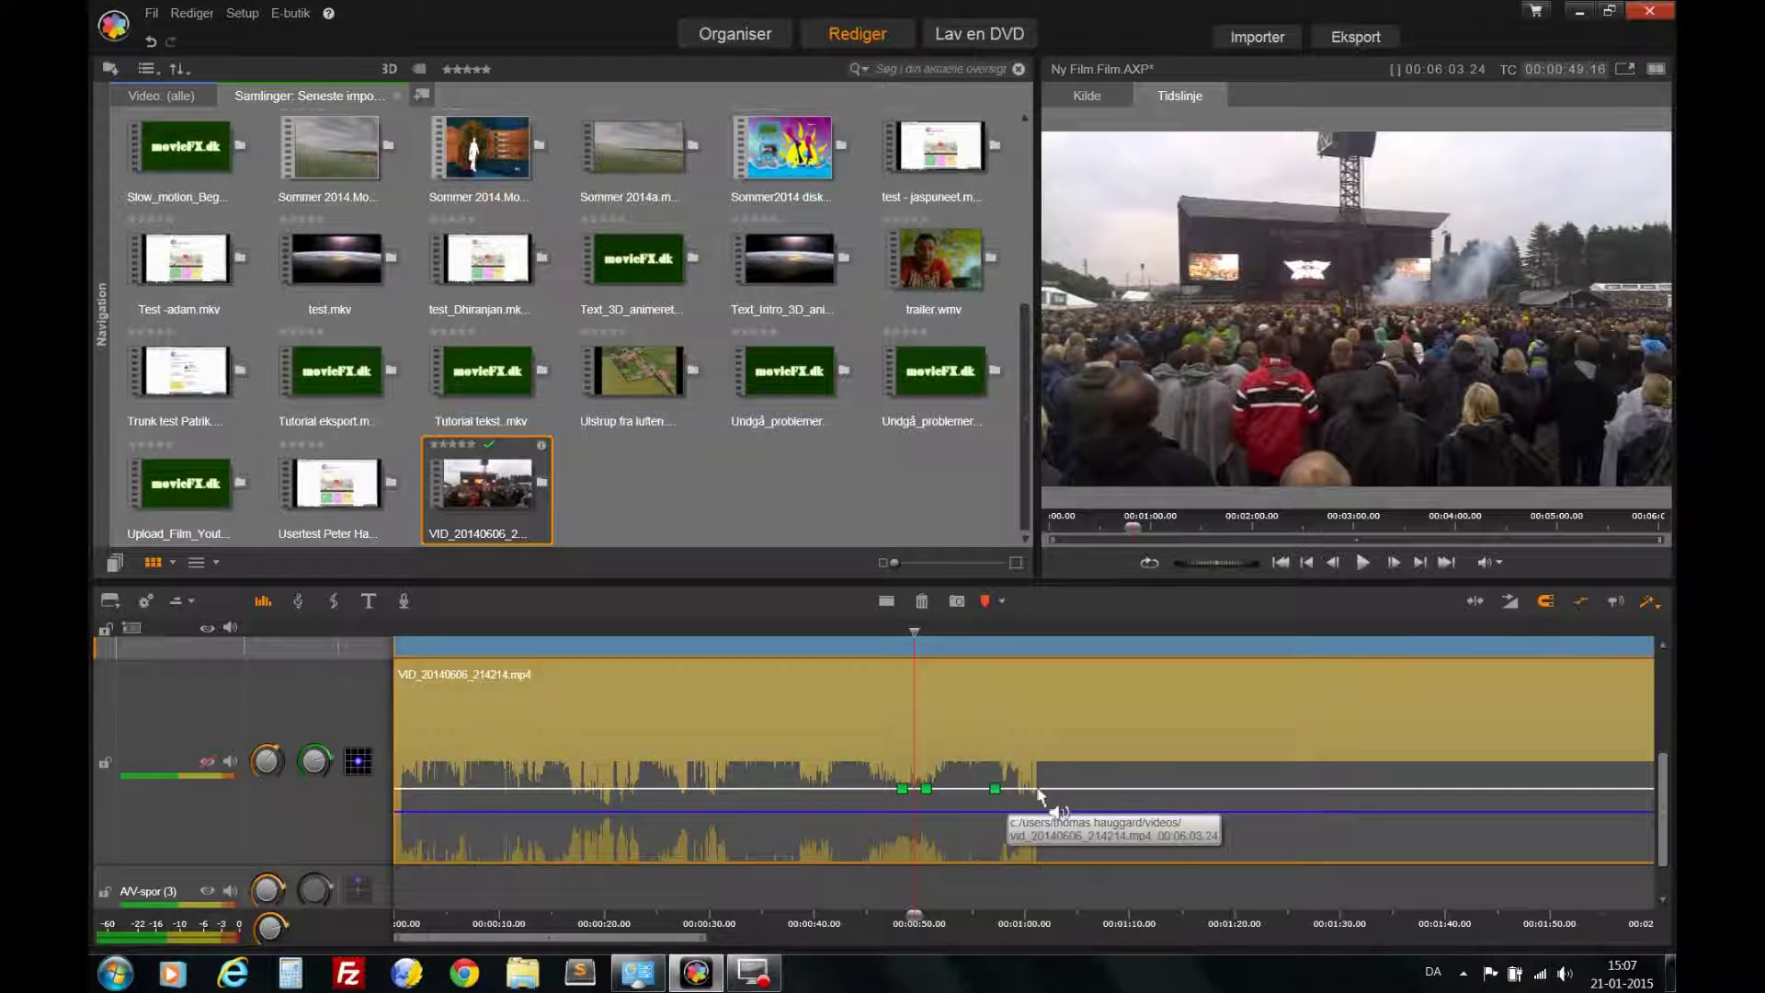
{"action": "left_click", "coordinate": [1037, 788]}
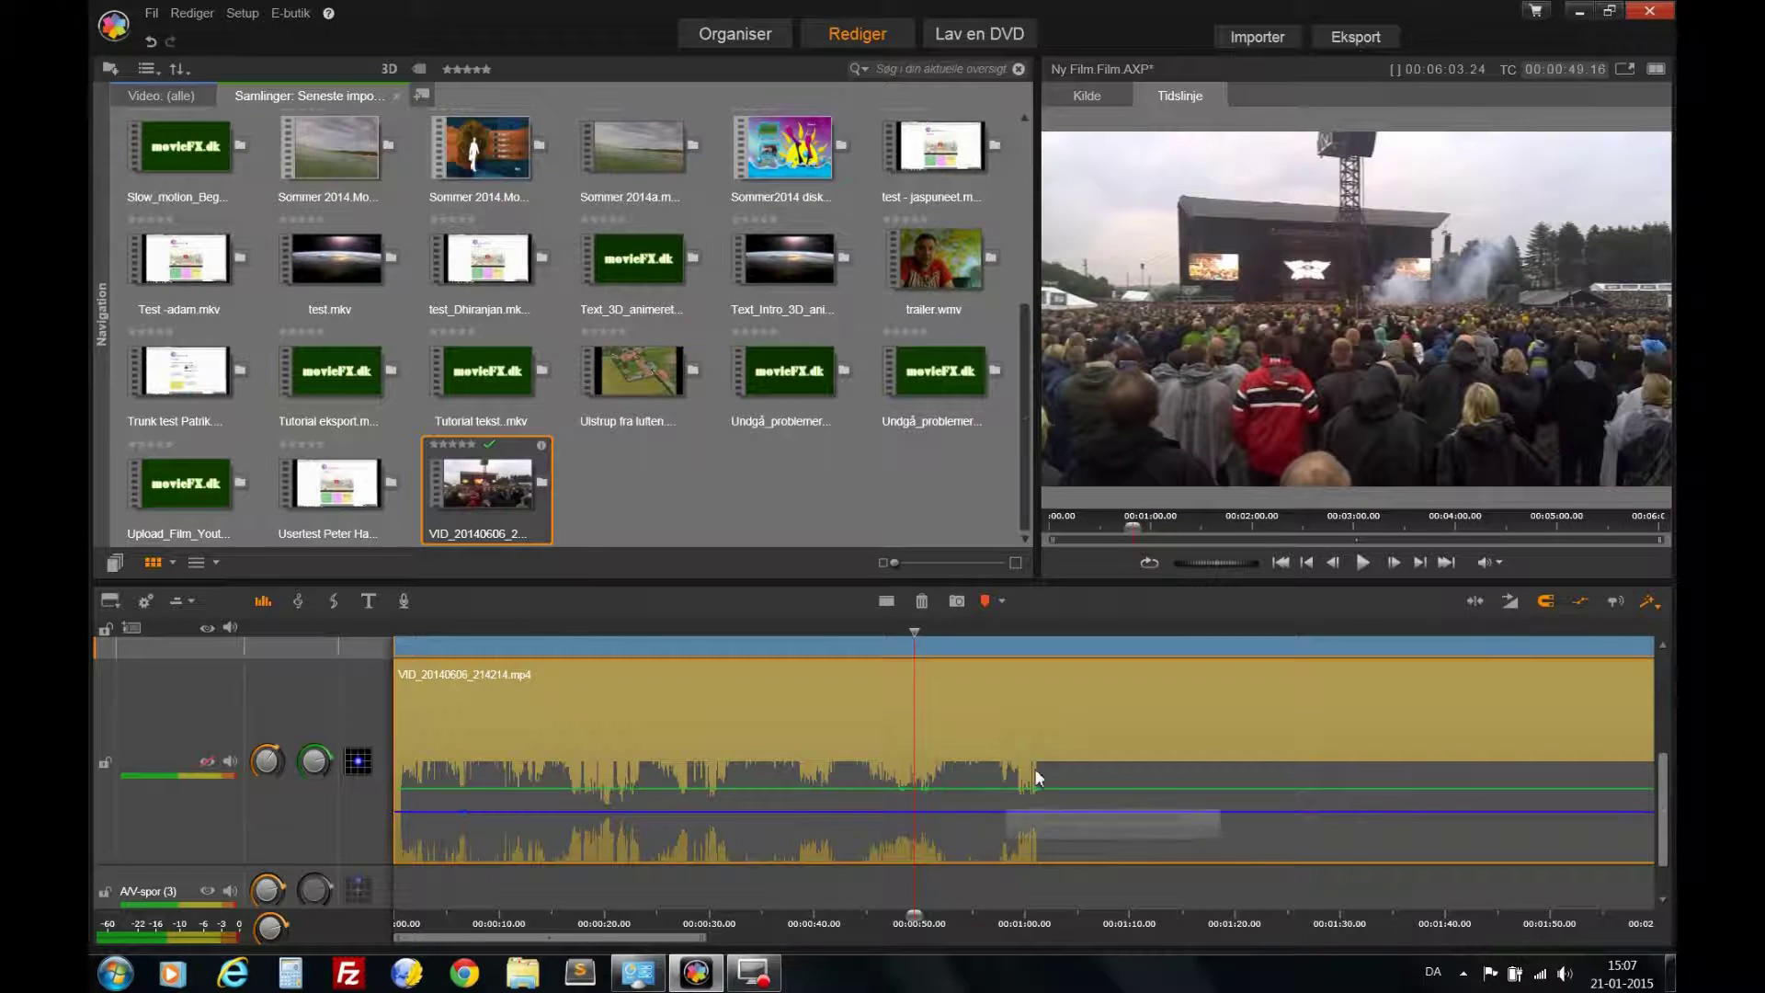
- Try lowering the volume line segment between the two middle keyframes, and raise it back to its original level
{"action": "left_click", "coordinate": [959, 789]}
{"action": "left_click_drag", "start_coordinate": [962, 798], "coordinate": [965, 861]}
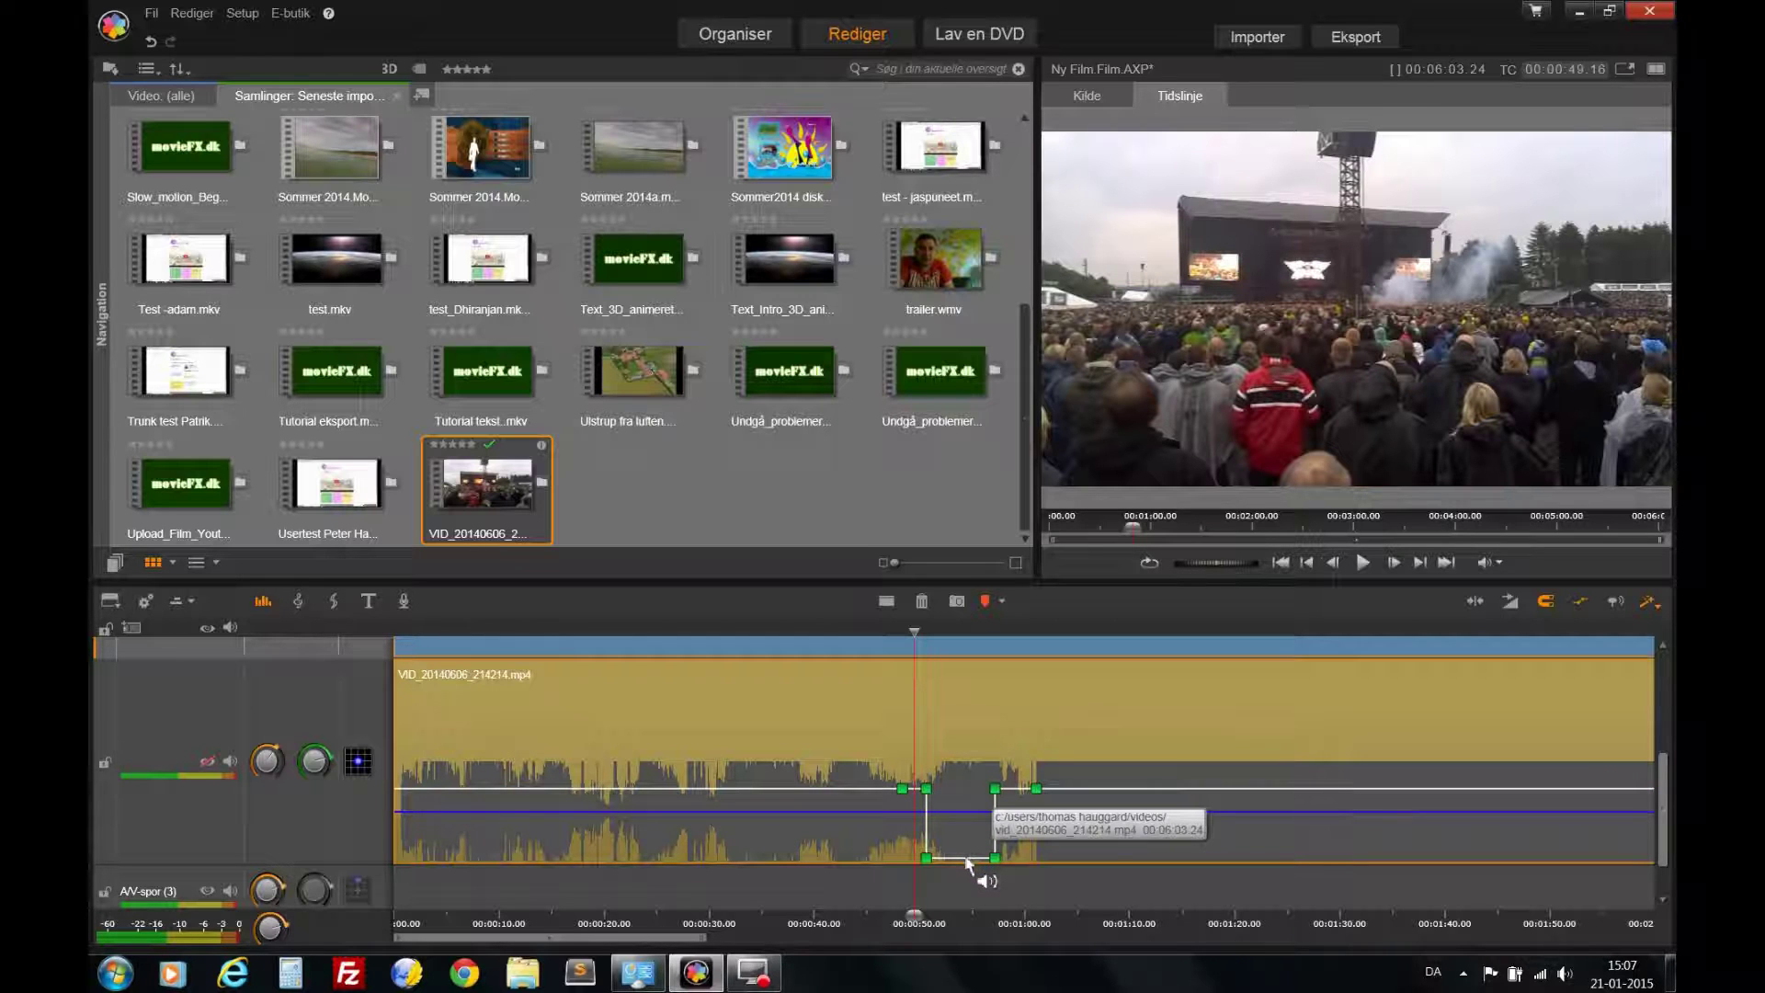
{"action": "left_click_drag", "start_coordinate": [965, 859], "coordinate": [970, 806]}
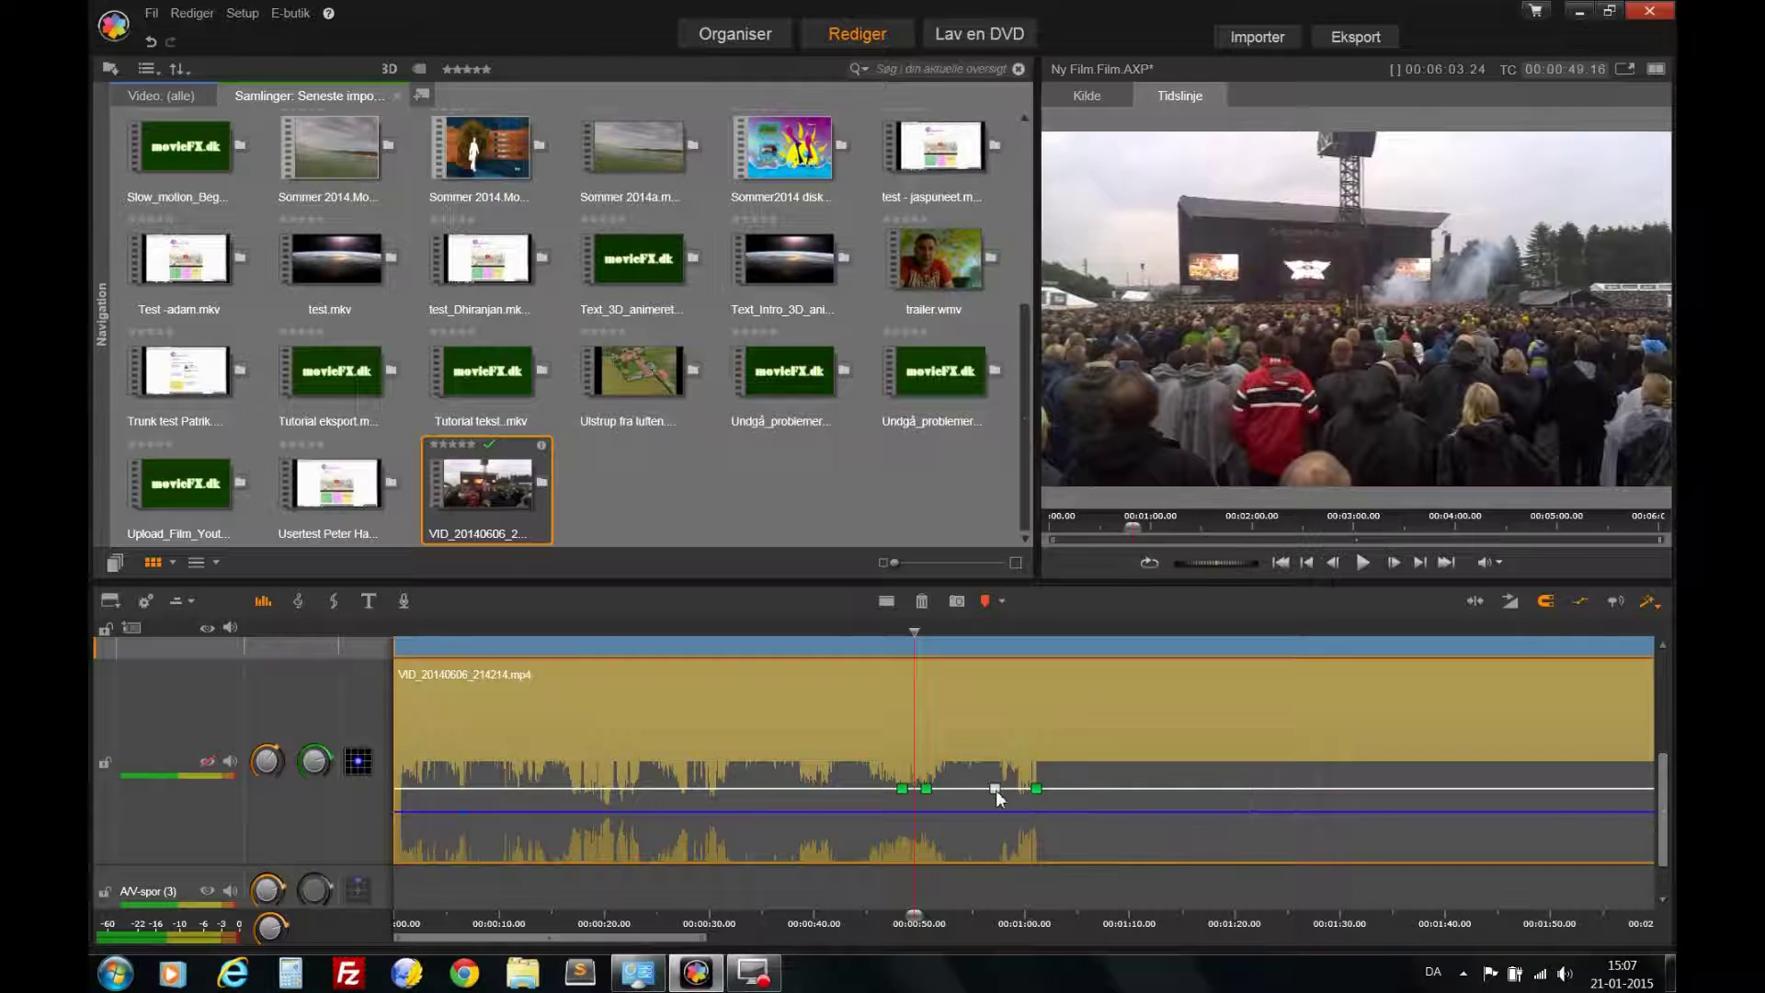
- Lower the two middle volume keyframes to create a dip with a gradual fade down and back up
{"action": "left_click_drag", "start_coordinate": [999, 821], "coordinate": [998, 838]}
{"action": "left_click_drag", "start_coordinate": [932, 792], "coordinate": [938, 852]}
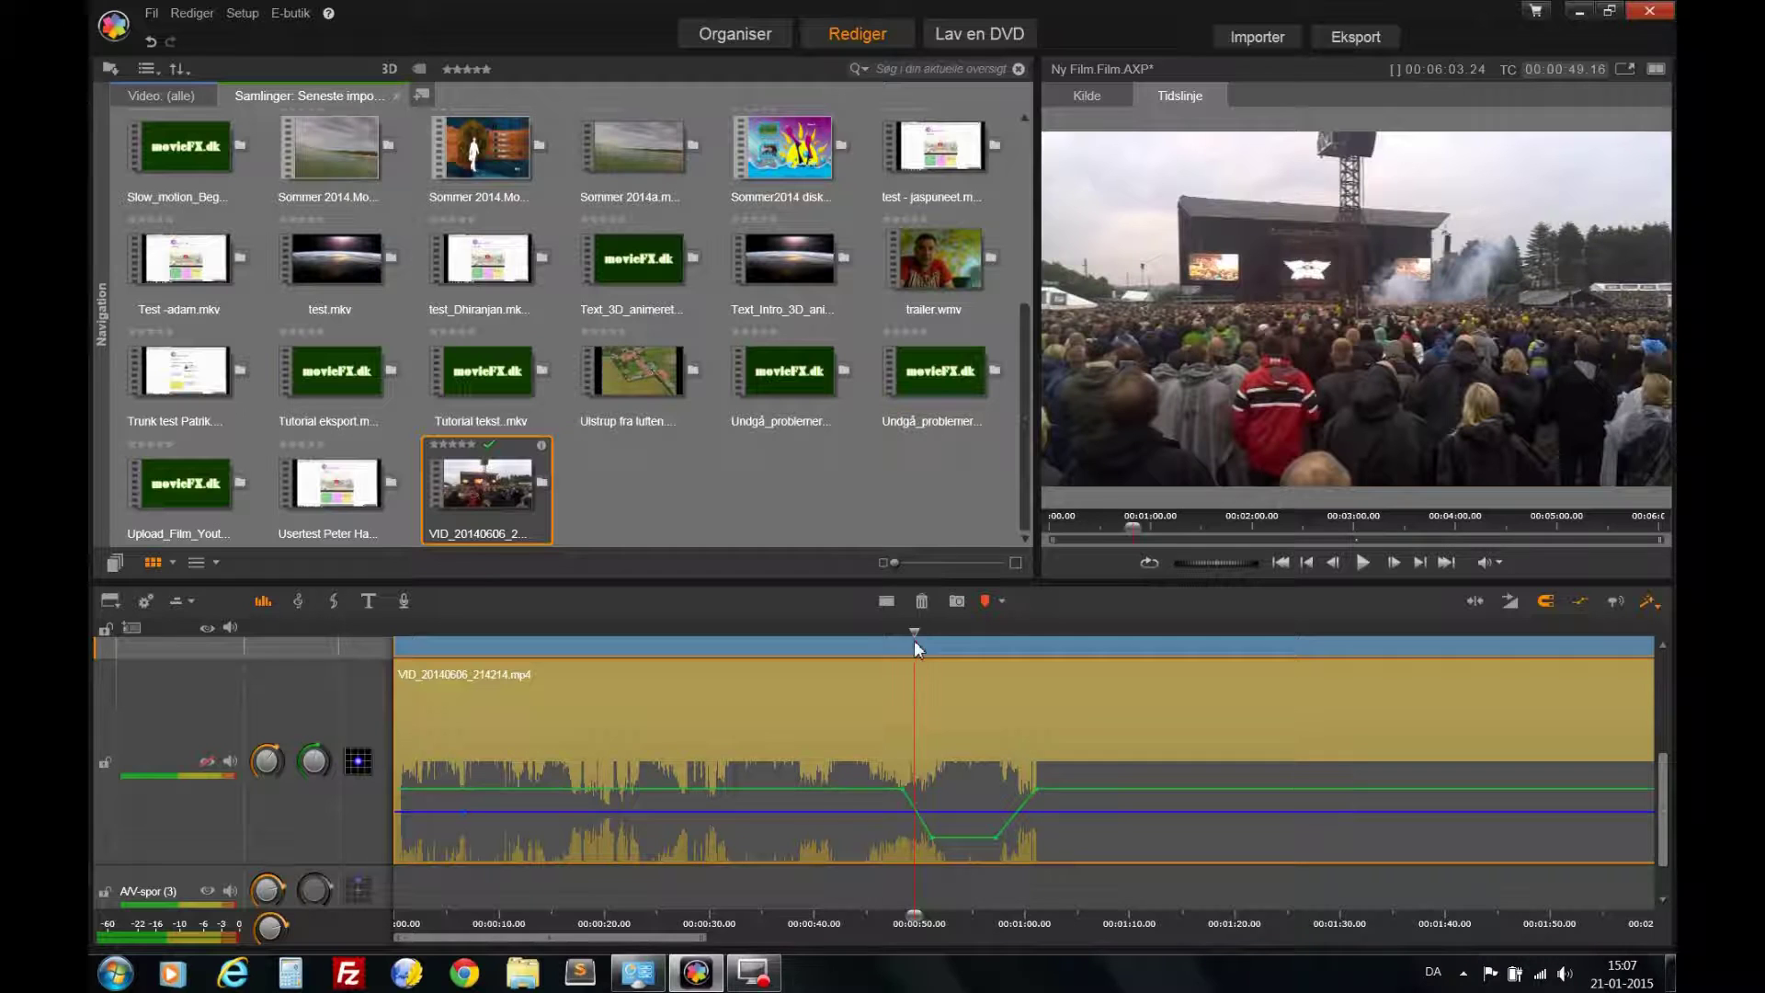
- Play the timeline from about 45 seconds through the volume dip to hear the fade
{"action": "left_click_drag", "start_coordinate": [916, 631], "coordinate": [873, 635]}
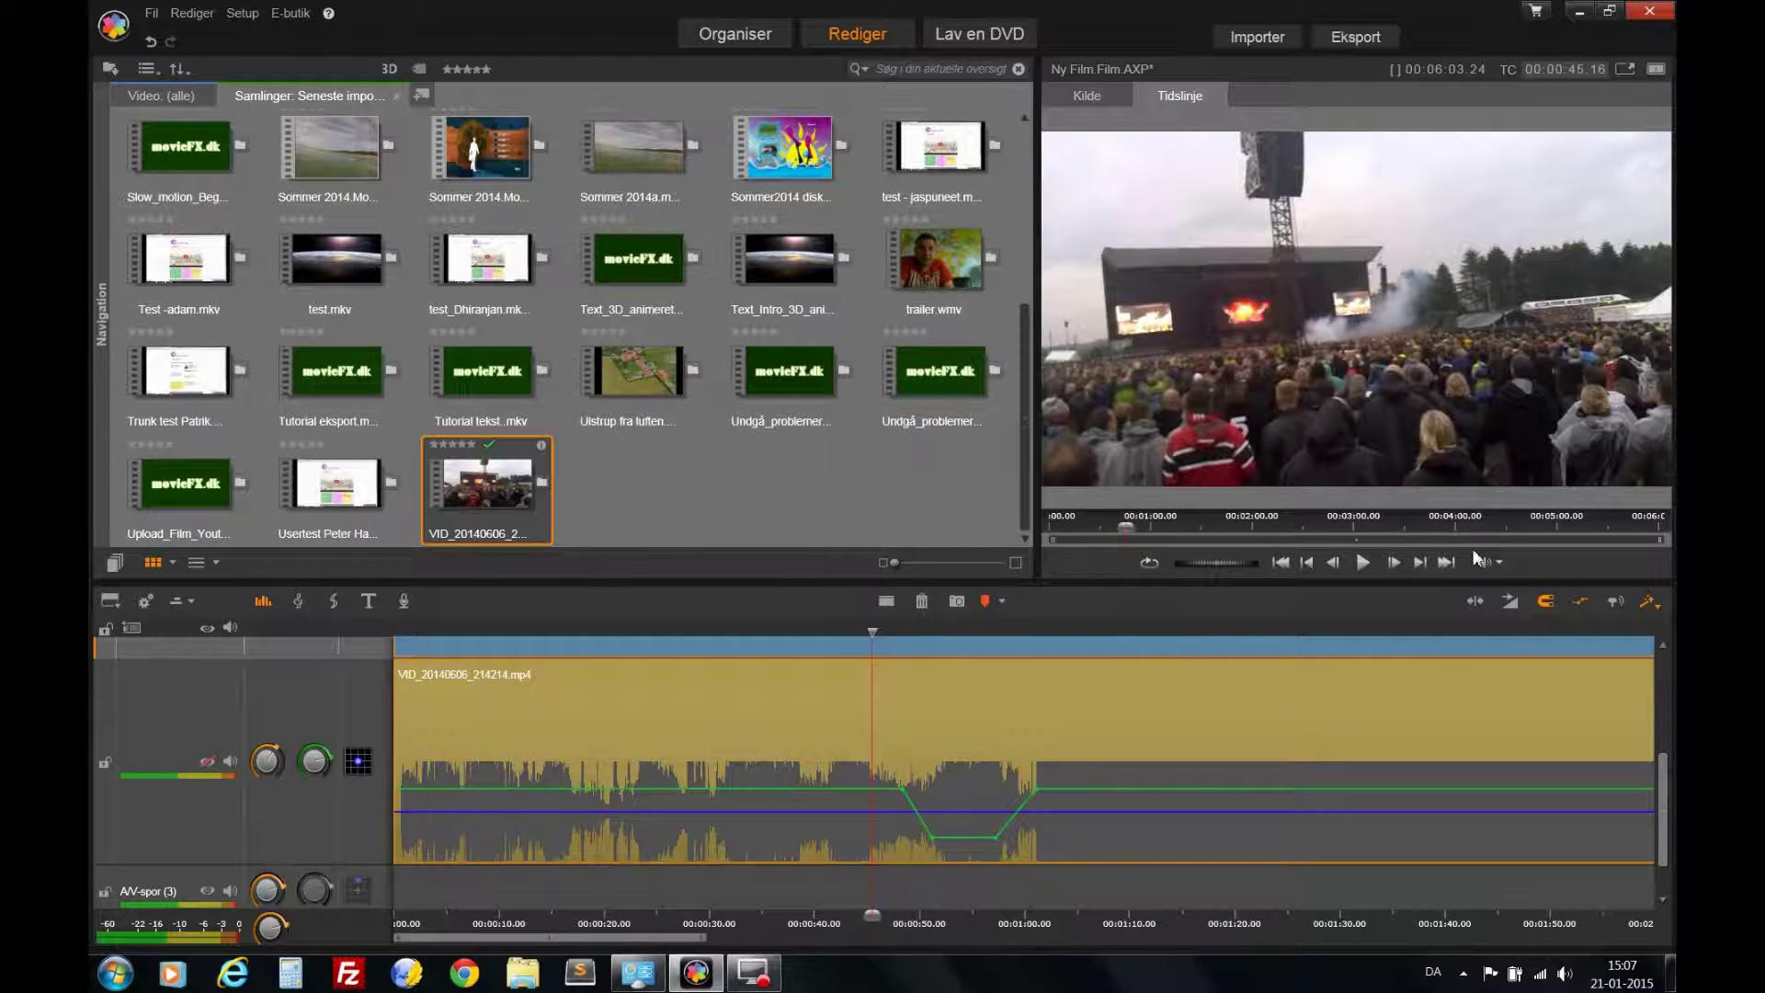
{"action": "left_click", "coordinate": [1364, 564]}
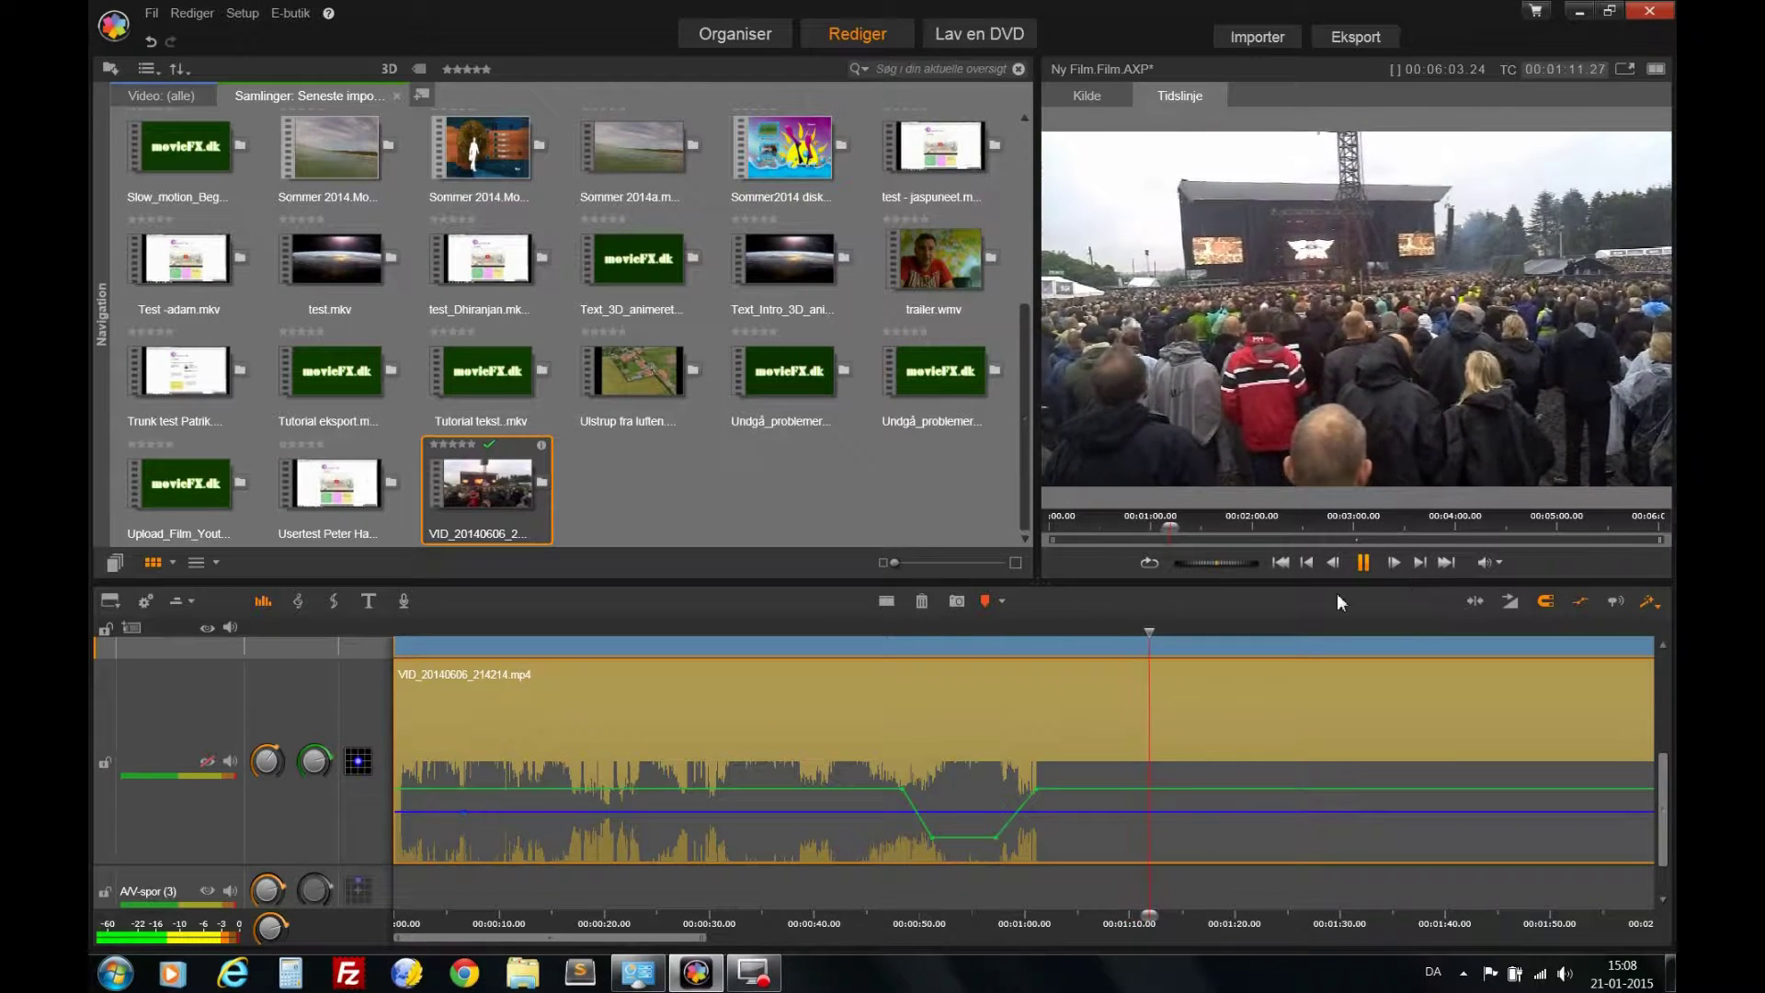
{"action": "left_click", "coordinate": [1363, 562]}
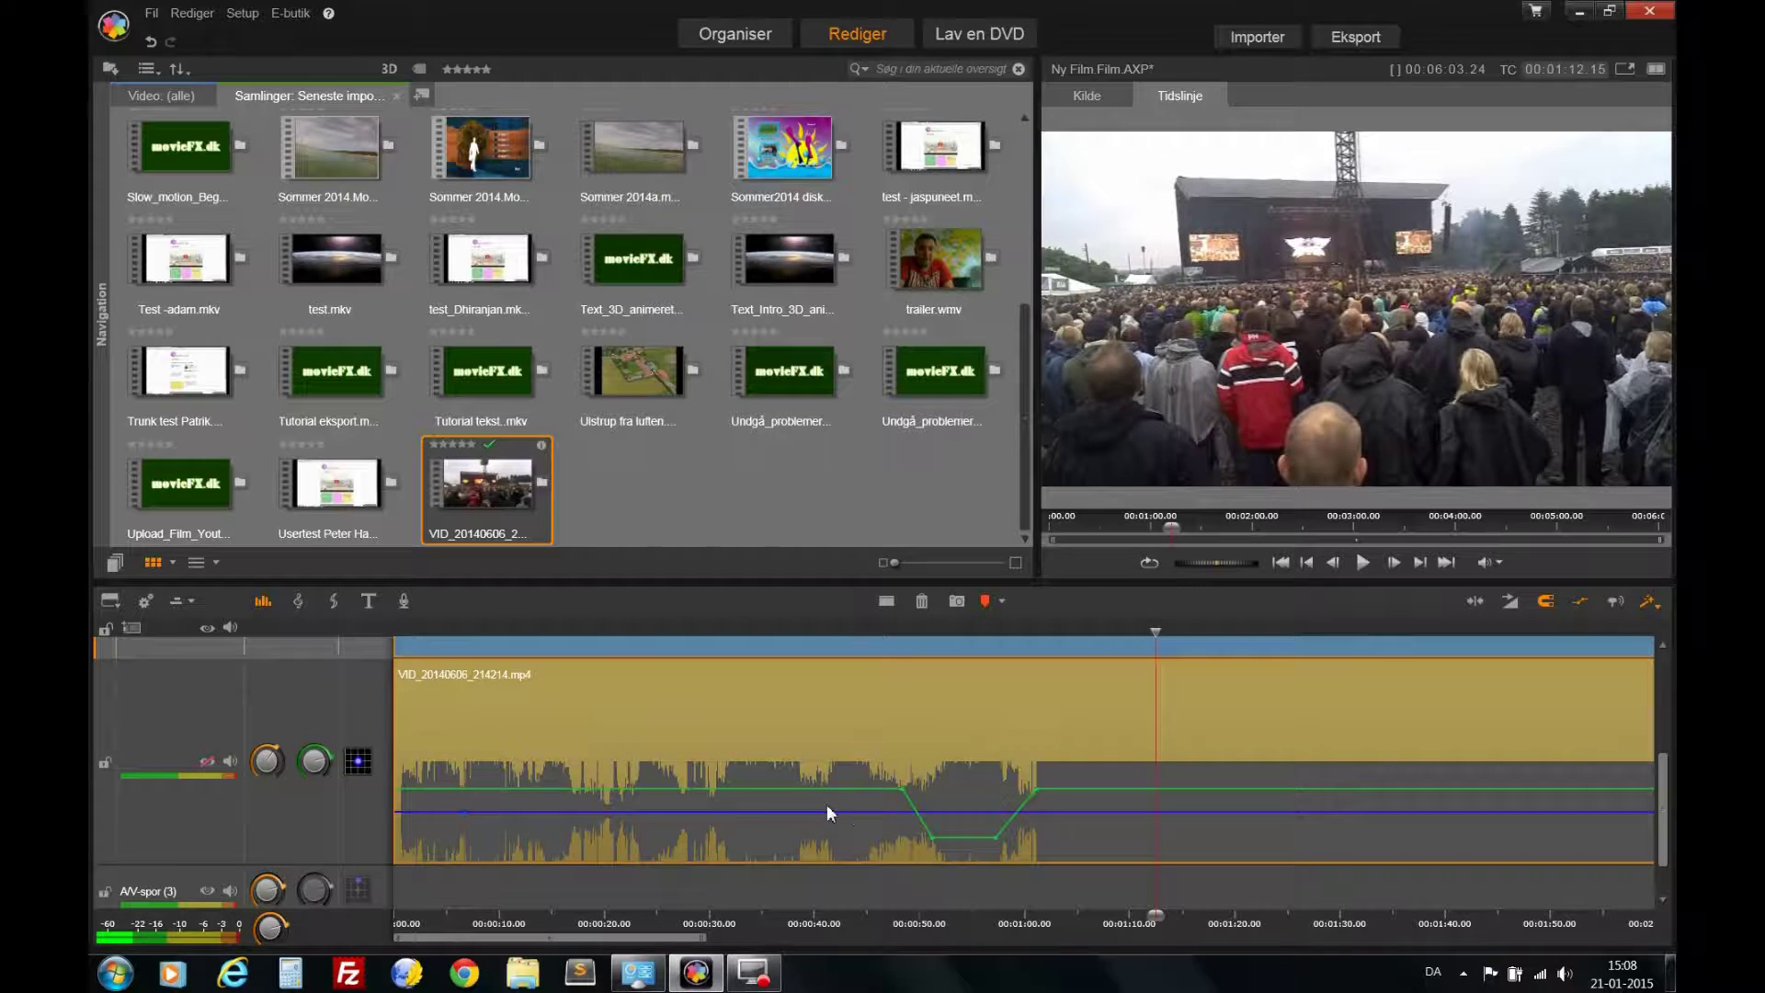
{"action": "mouse_move", "coordinate": [846, 809]}
{"action": "left_mouse_down"}
{"action": "mouse_move", "coordinate": [896, 804]}
{"action": "mouse_move", "coordinate": [848, 799]}
{"action": "left_mouse_up"}
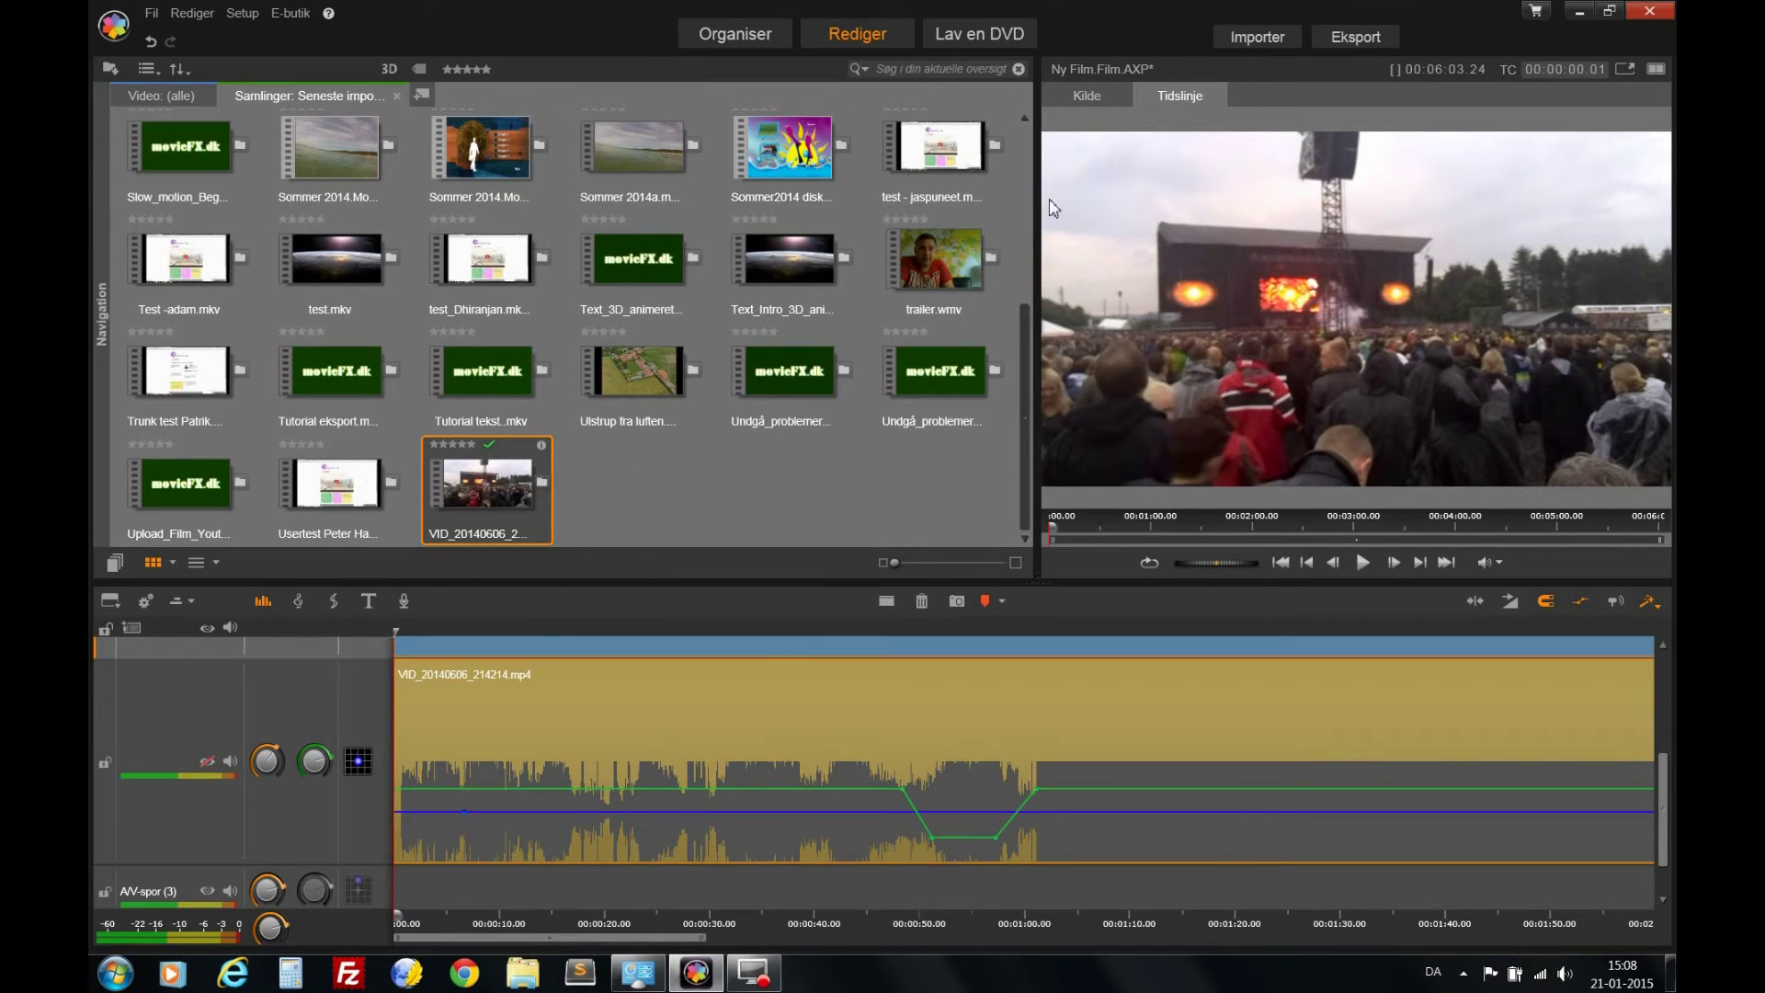
{"action": "mouse_move", "coordinate": [758, 984]}
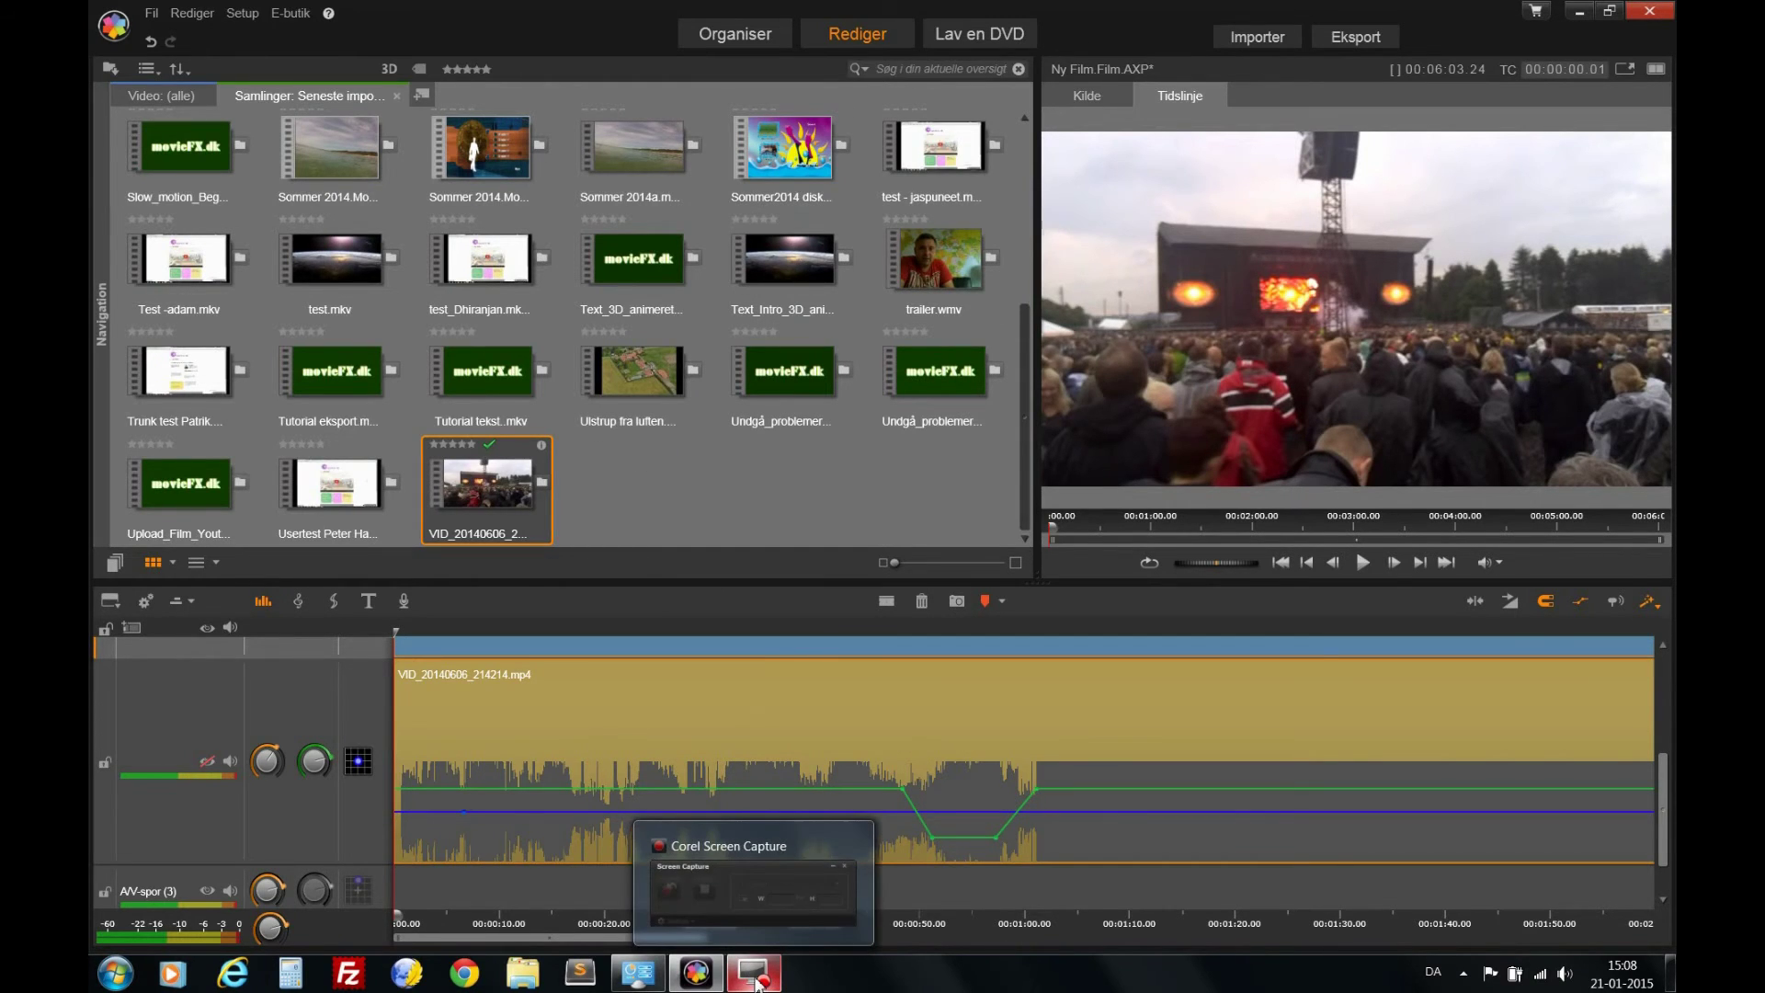